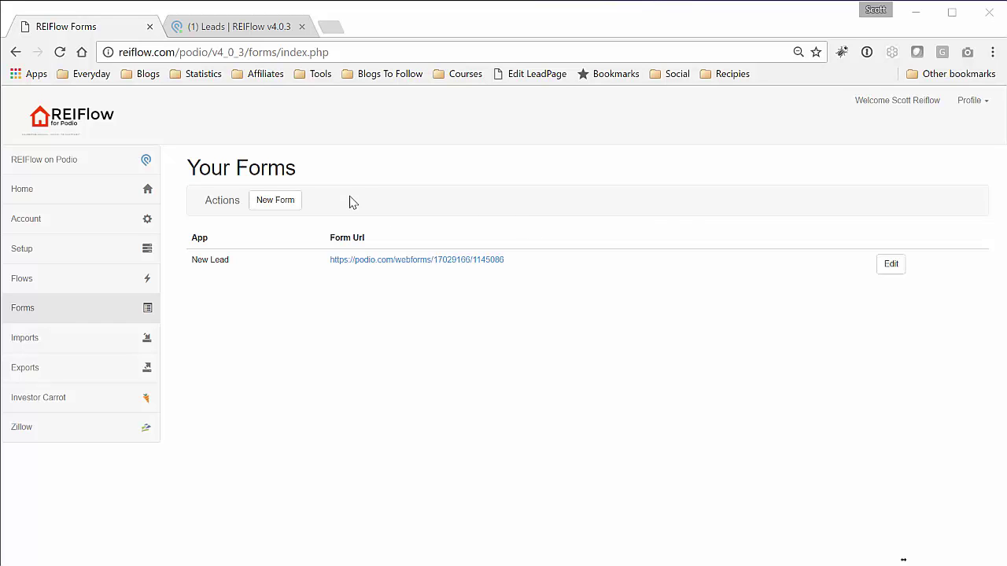
- Go back to the REIFlow forms list and start a new form named 'My New Form'
{"action": "left_click", "coordinate": [255, 28]}
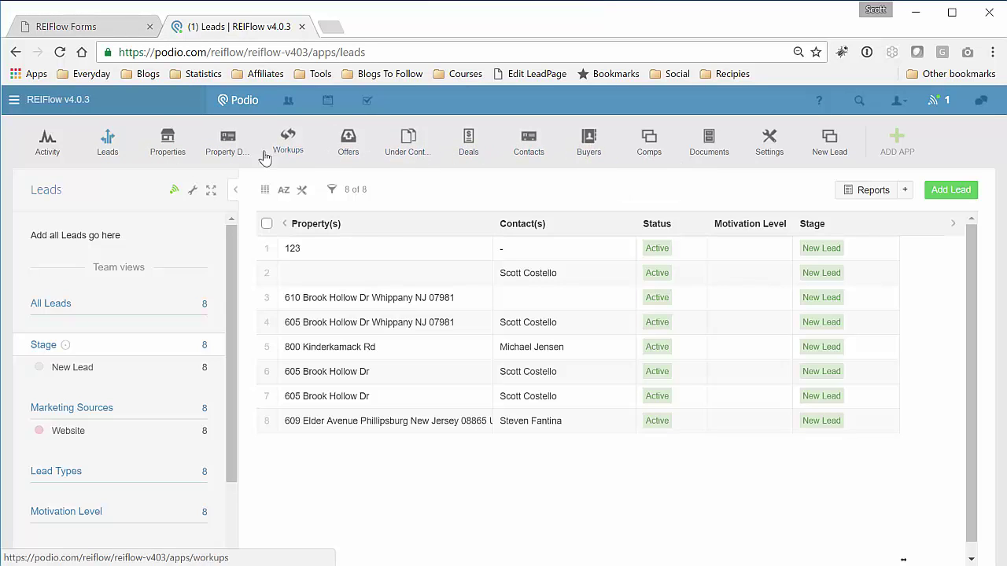
{"action": "left_click", "coordinate": [114, 27]}
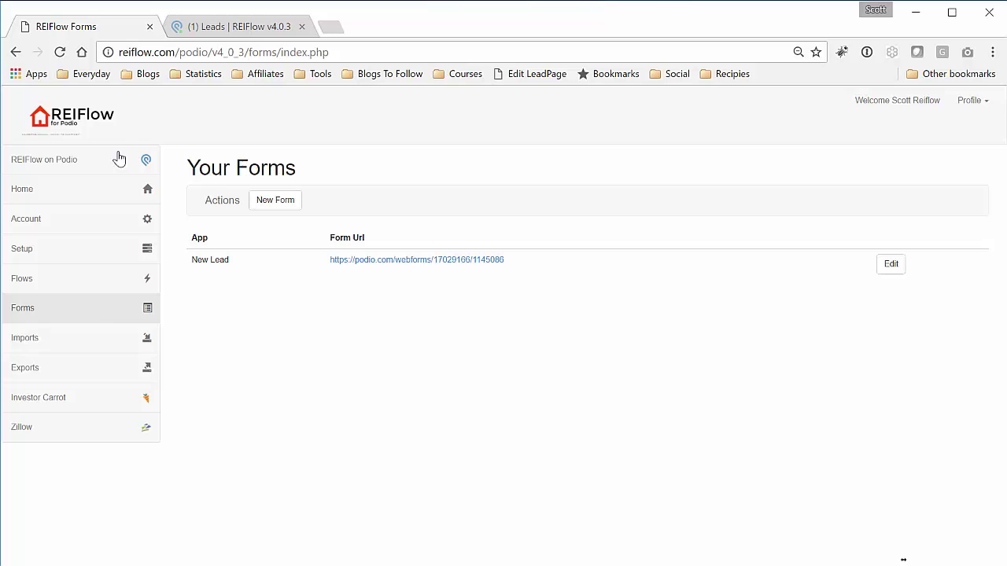
{"action": "left_click", "coordinate": [276, 206]}
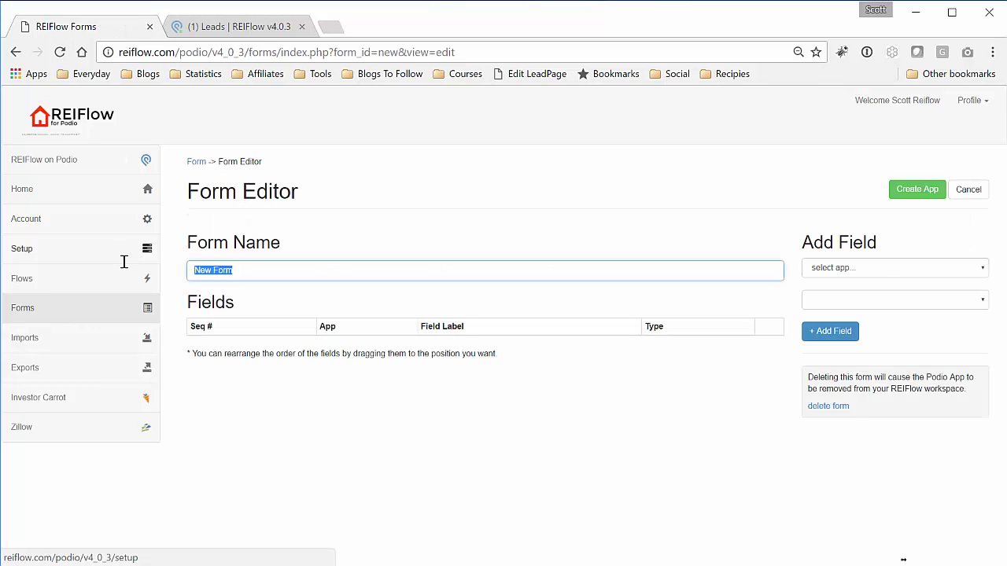
{"action": "type", "text": "My New Form"}
- Add the Properties app's Address field as the form's first field
{"action": "left_click", "coordinate": [911, 269]}
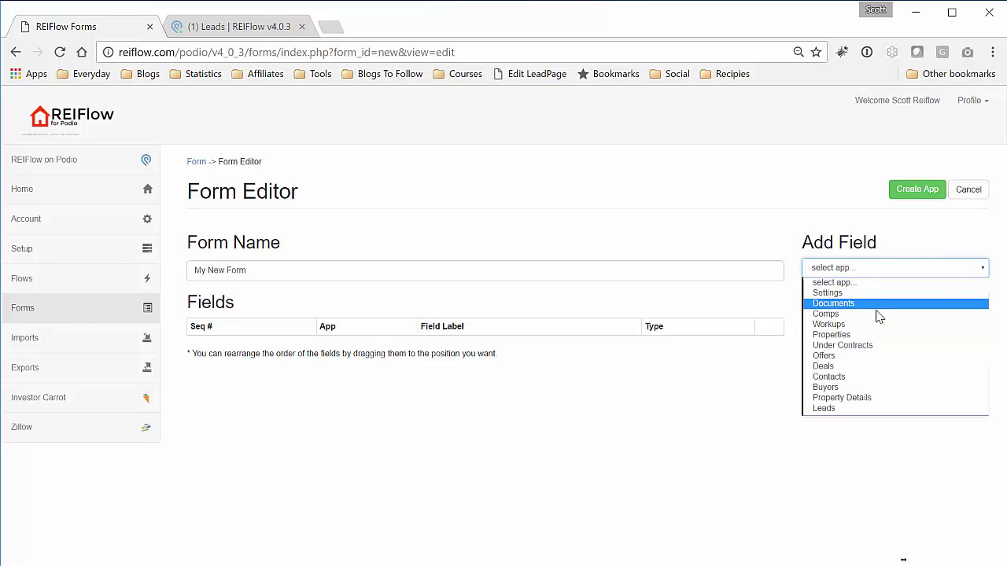
{"action": "left_click", "coordinate": [878, 337]}
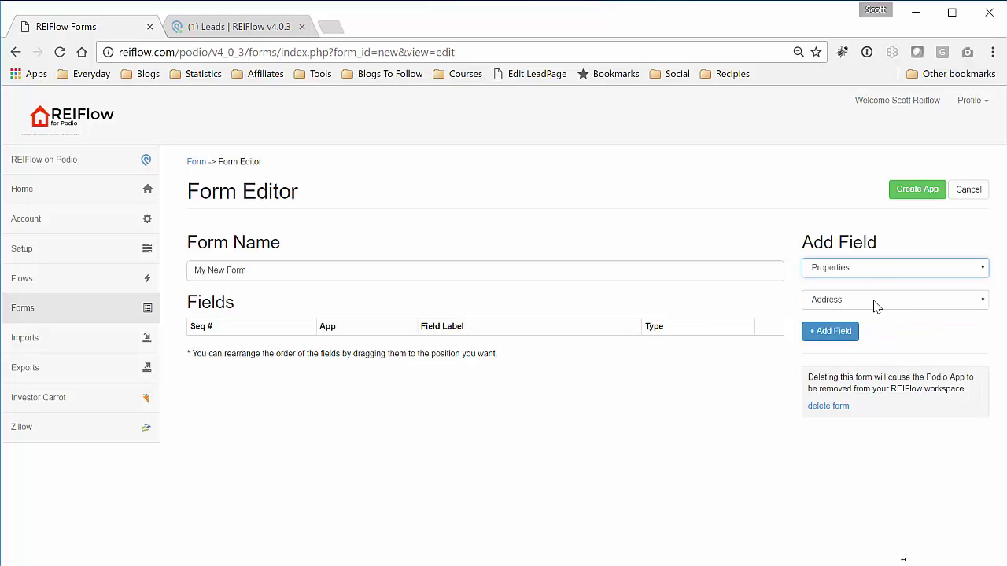
{"action": "left_click", "coordinate": [856, 305]}
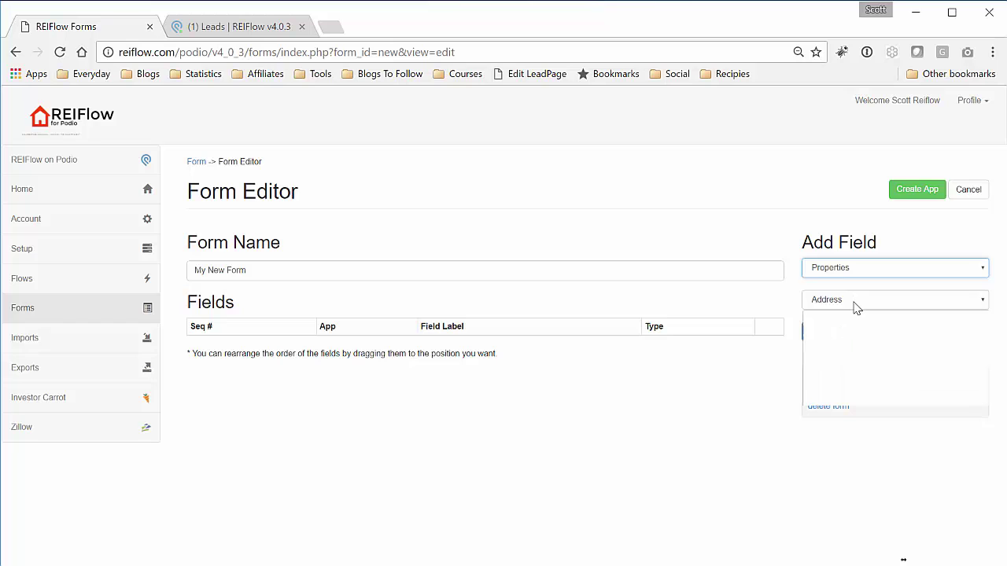
{"action": "left_click", "coordinate": [856, 307]}
{"action": "left_click", "coordinate": [834, 332]}
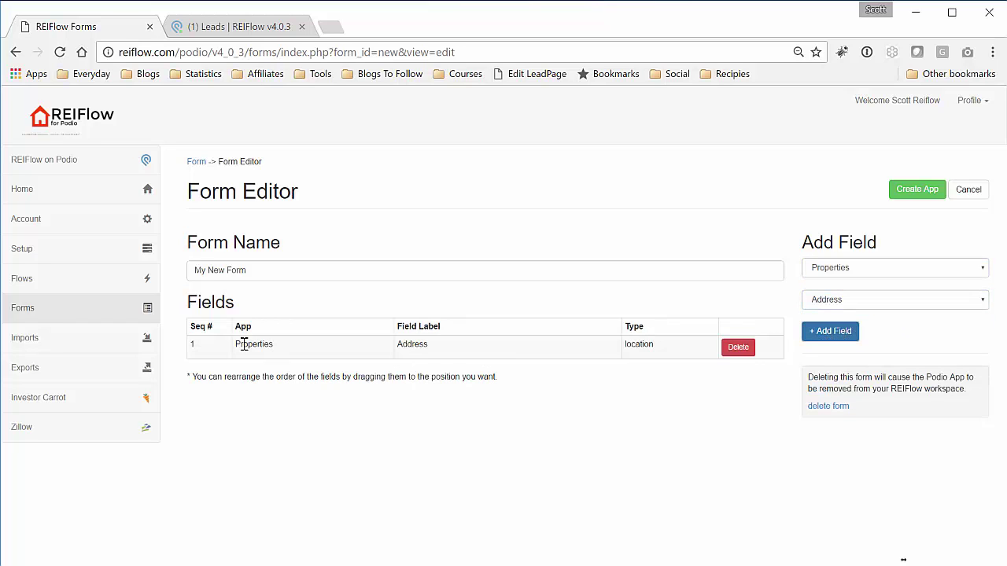
- Add the Contacts fields First Name, Last Name and Phone to the form
{"action": "left_click", "coordinate": [832, 269]}
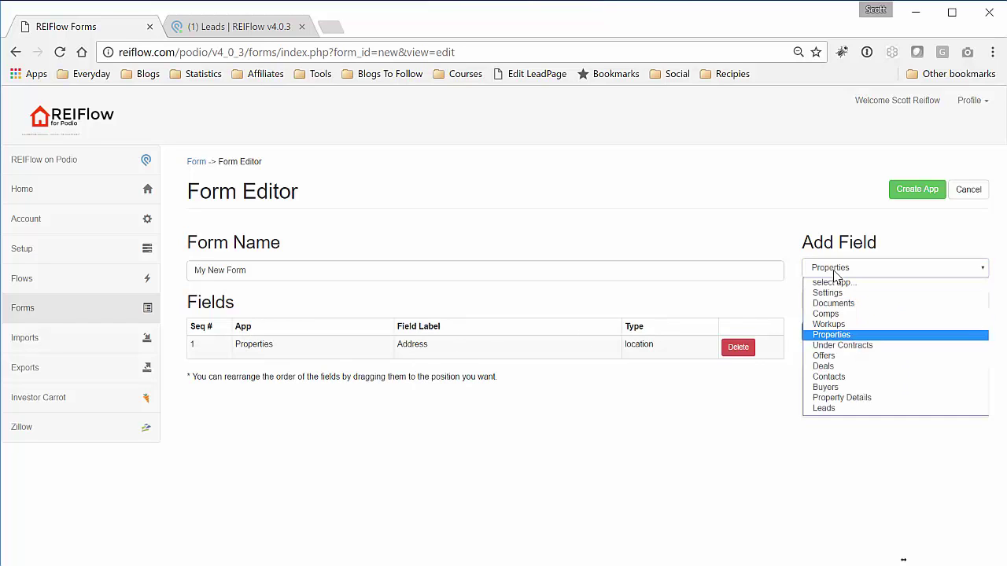
{"action": "left_click", "coordinate": [849, 379]}
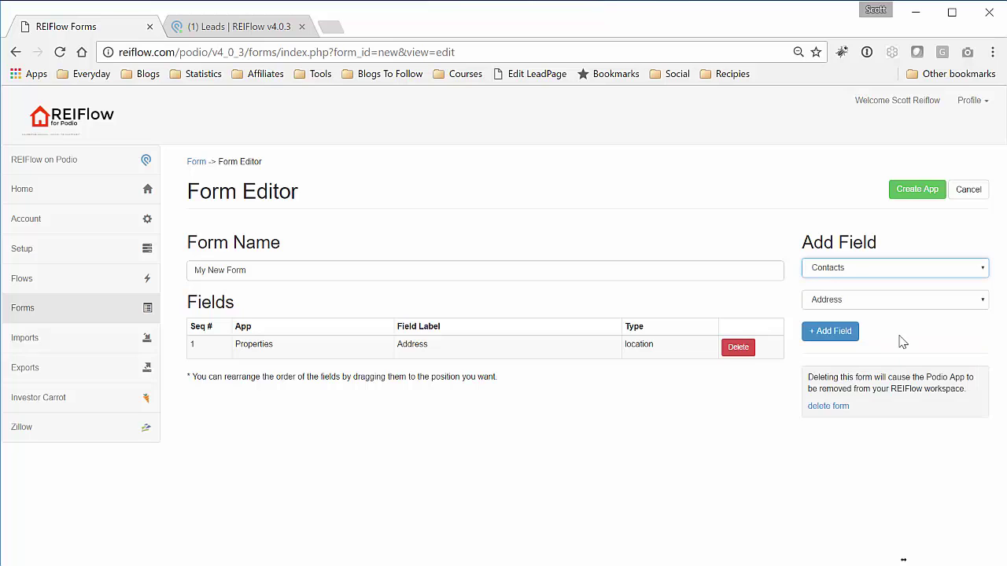
{"action": "left_click", "coordinate": [850, 331]}
{"action": "left_click", "coordinate": [874, 302]}
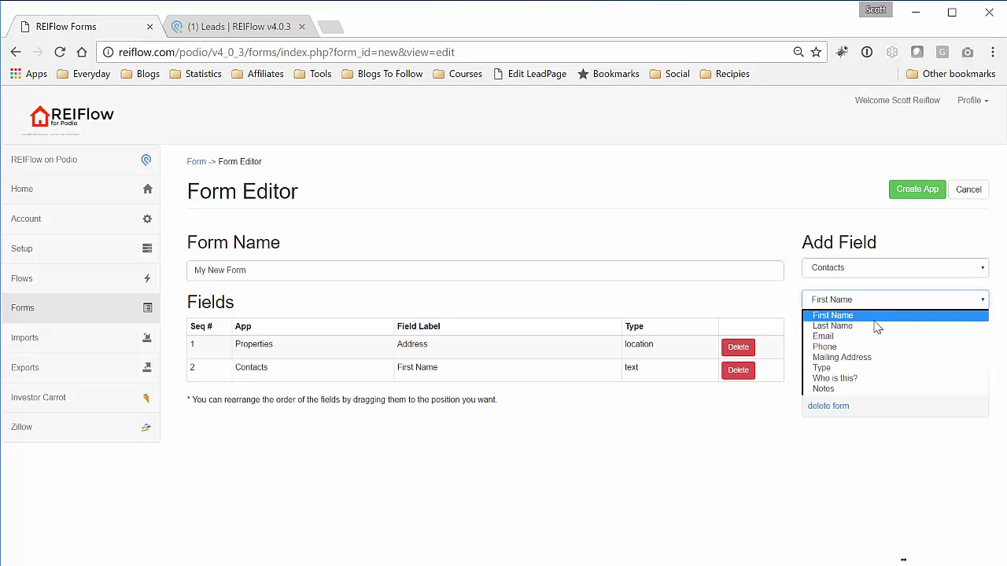
{"action": "left_click", "coordinate": [876, 326]}
{"action": "left_click", "coordinate": [847, 332]}
{"action": "left_click", "coordinate": [880, 302]}
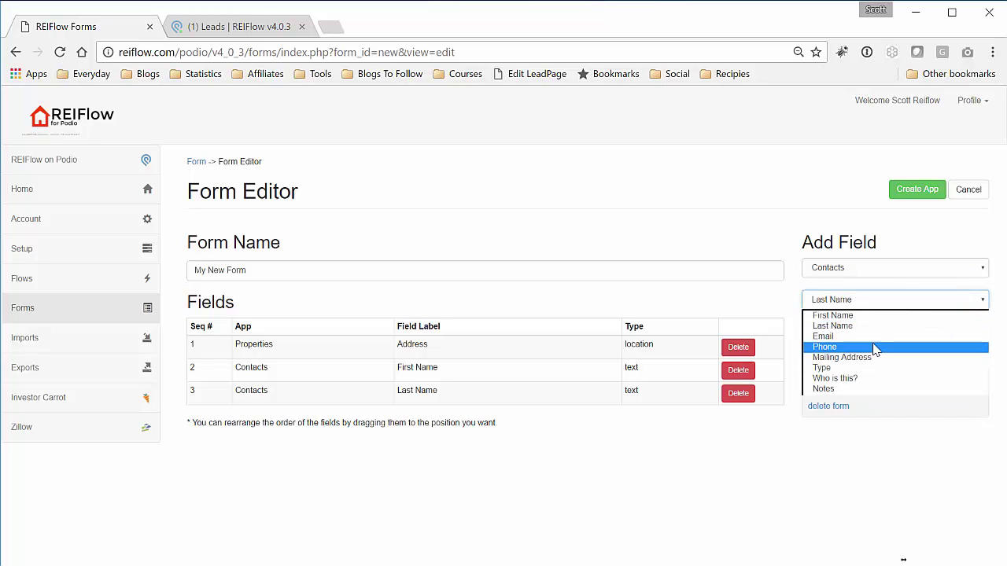
{"action": "left_click", "coordinate": [876, 347]}
{"action": "left_click", "coordinate": [848, 332]}
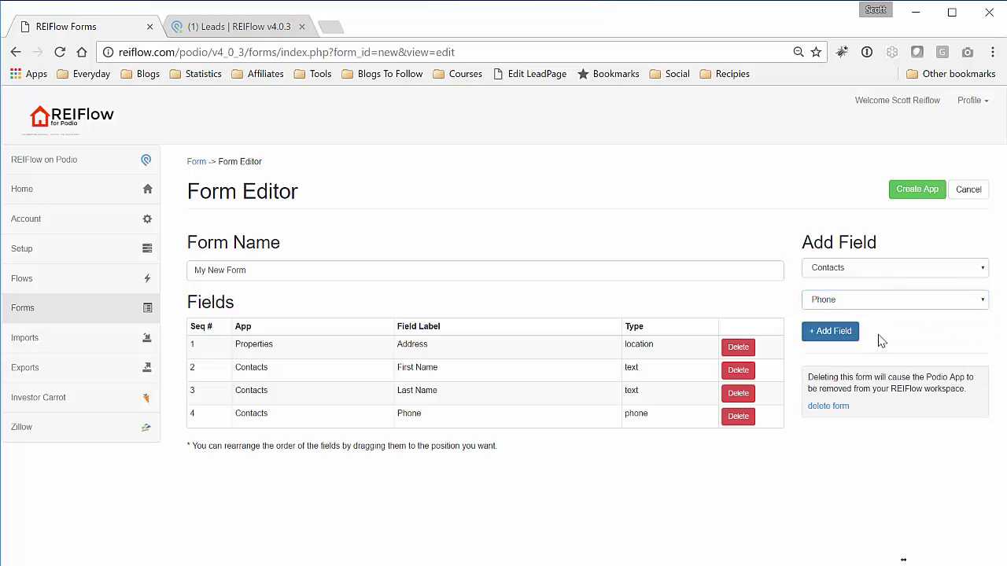
- Add the Property Details fields Bedrooms, Bathrooms and Construction Type to the form
{"action": "left_click", "coordinate": [892, 273]}
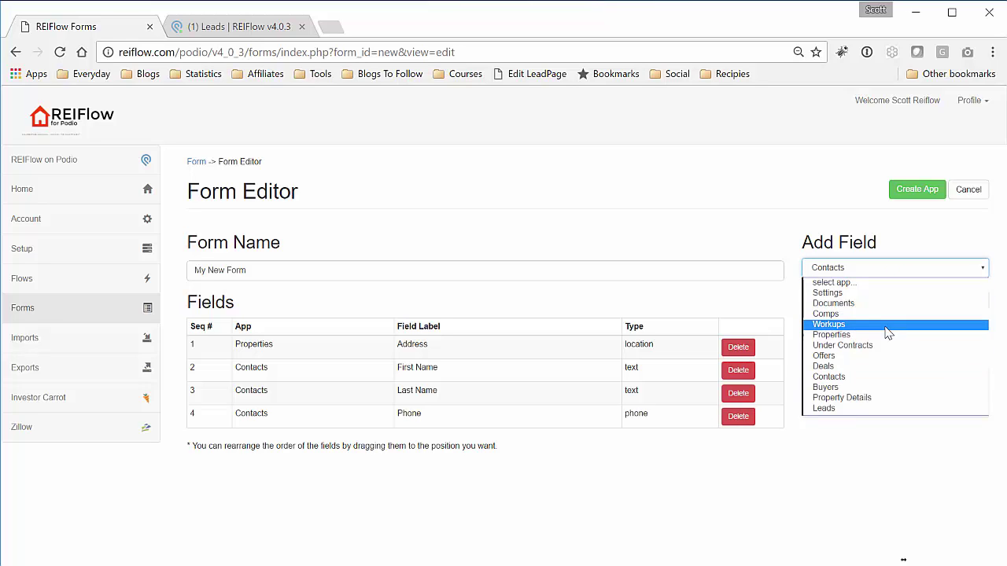
{"action": "left_click", "coordinate": [882, 397]}
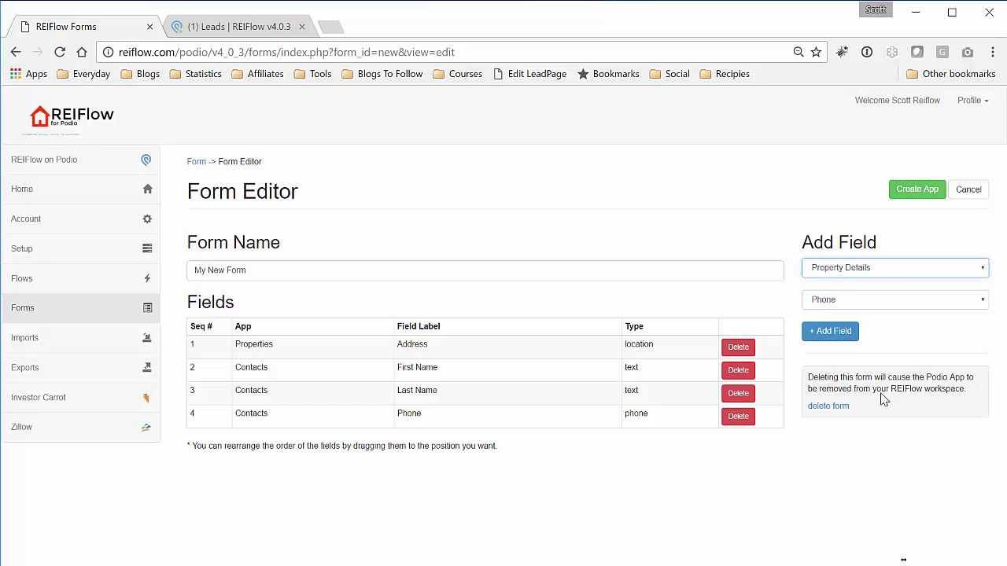
{"action": "left_click", "coordinate": [901, 301]}
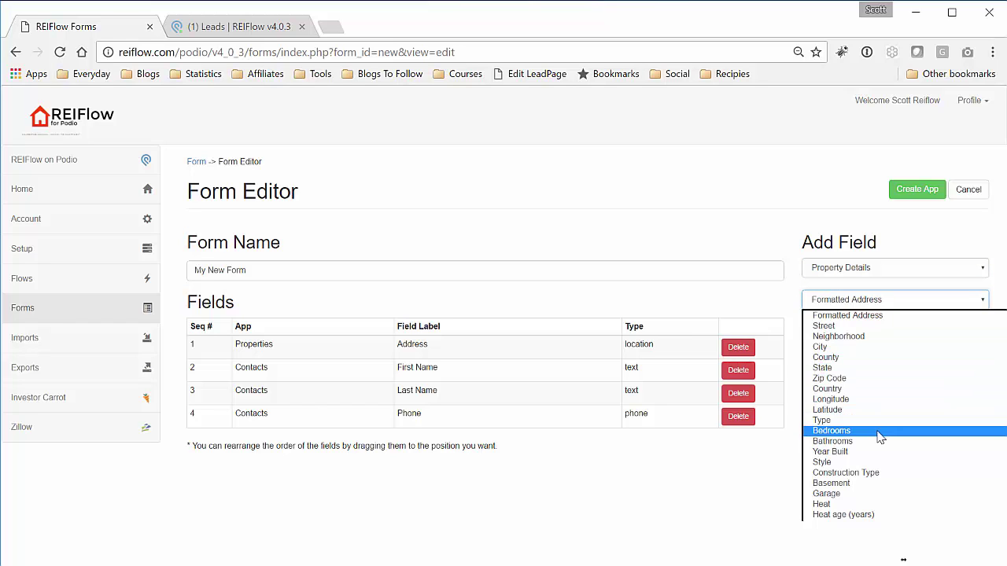
{"action": "left_click", "coordinate": [822, 370]}
{"action": "left_click", "coordinate": [832, 334]}
{"action": "left_click", "coordinate": [869, 312]}
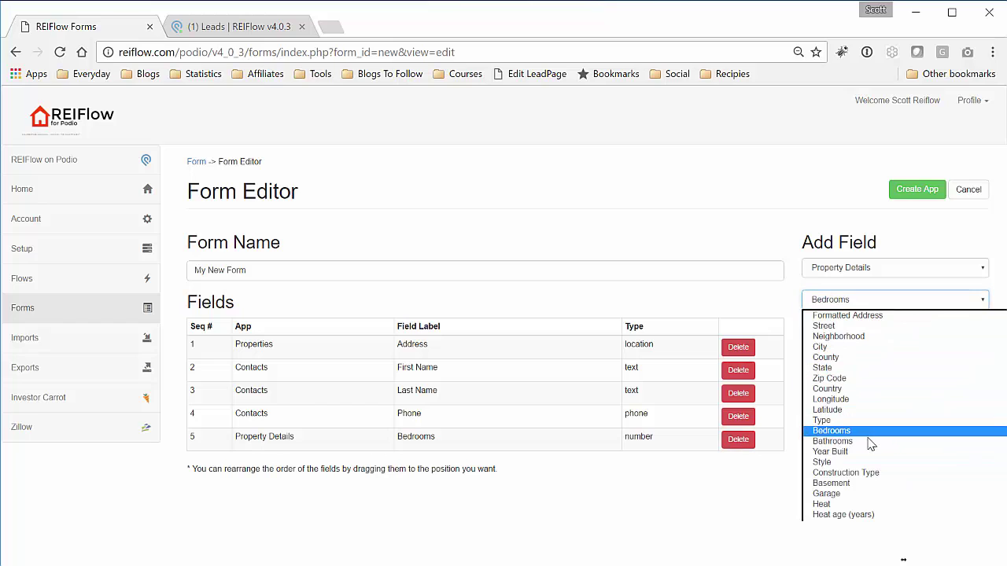
{"action": "left_click", "coordinate": [872, 441]}
{"action": "left_click", "coordinate": [836, 332]}
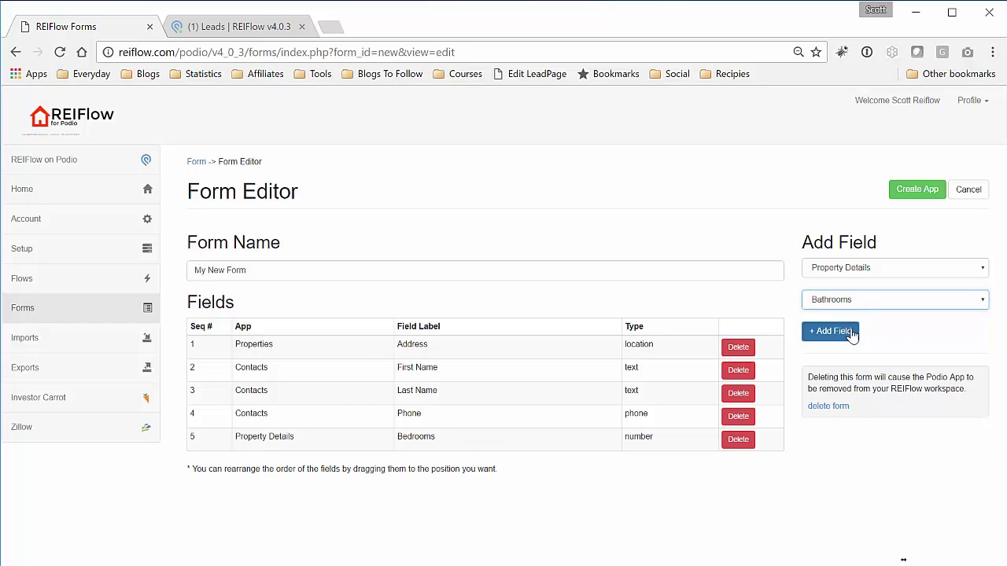
{"action": "left_click", "coordinate": [865, 300]}
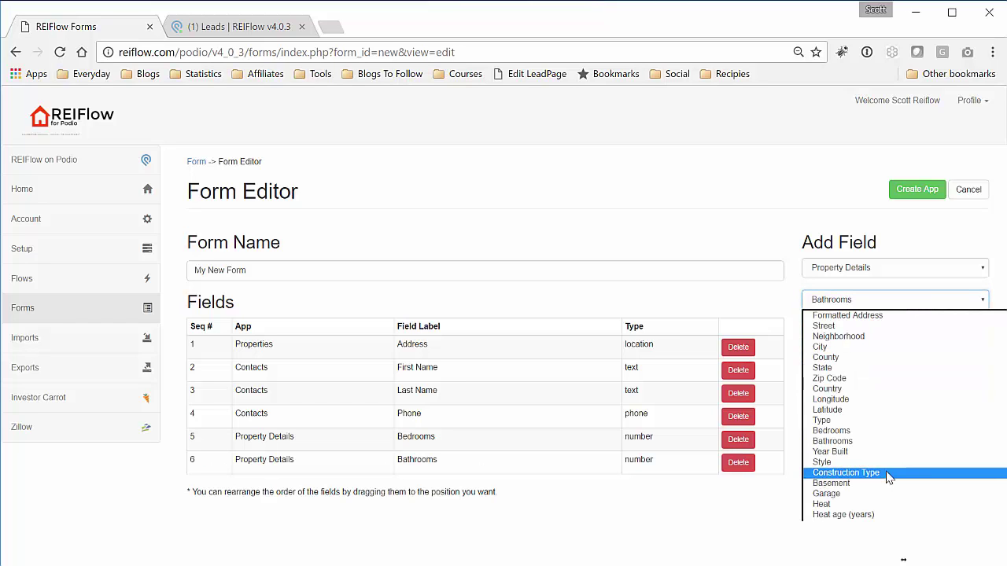
{"action": "left_click", "coordinate": [886, 473]}
{"action": "left_click", "coordinate": [840, 332]}
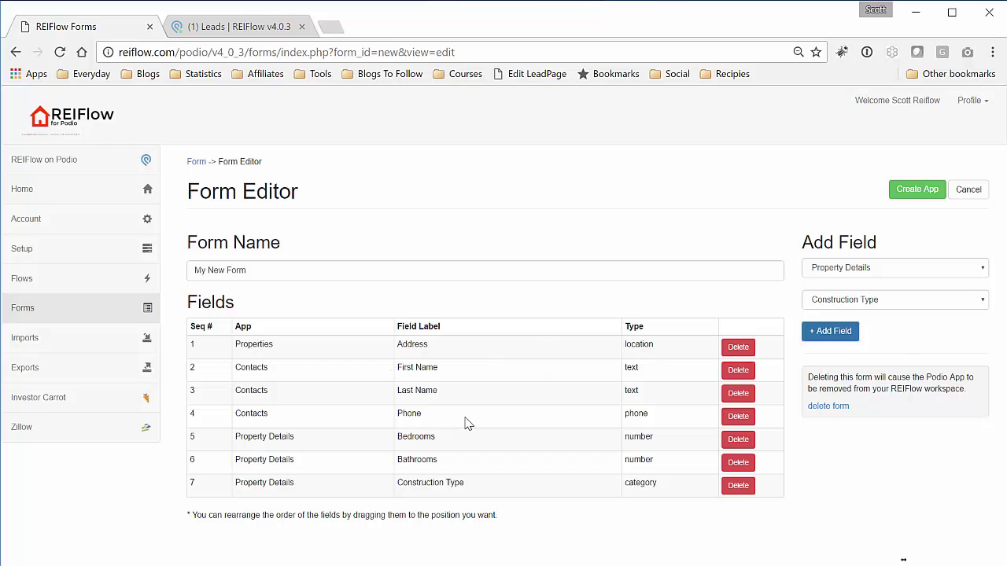
- Generate the Podio app from My New Form's seven fields with Create App
{"action": "left_click", "coordinate": [916, 192]}
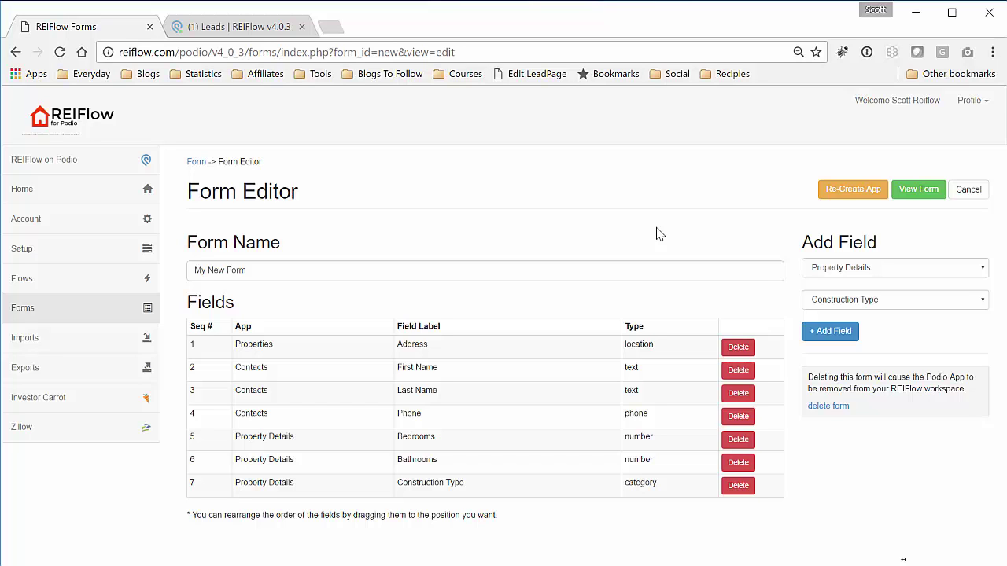
- Reload the Podio workspace and open the new, empty My New Form app
{"action": "left_click", "coordinate": [245, 28]}
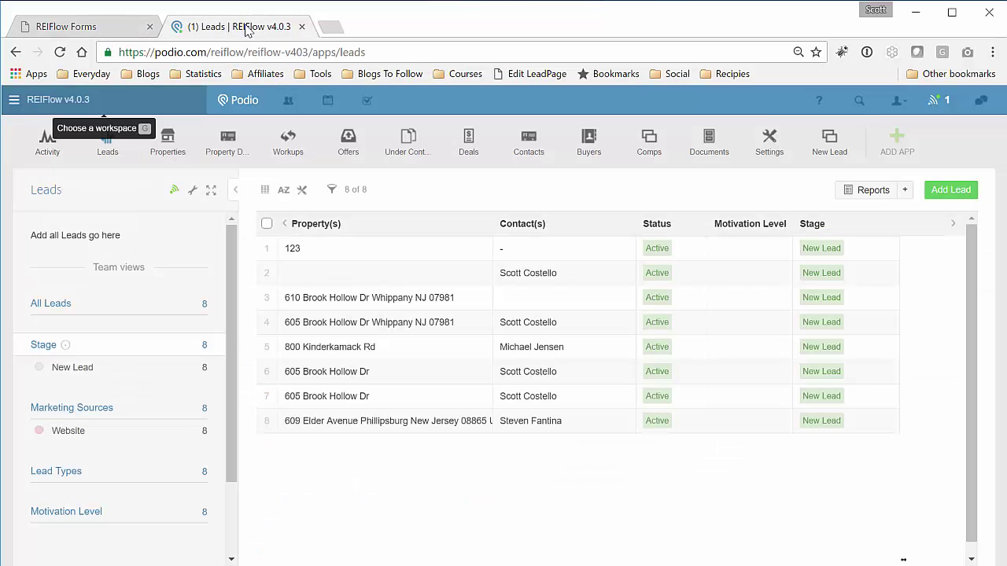
{"action": "left_click", "coordinate": [59, 52]}
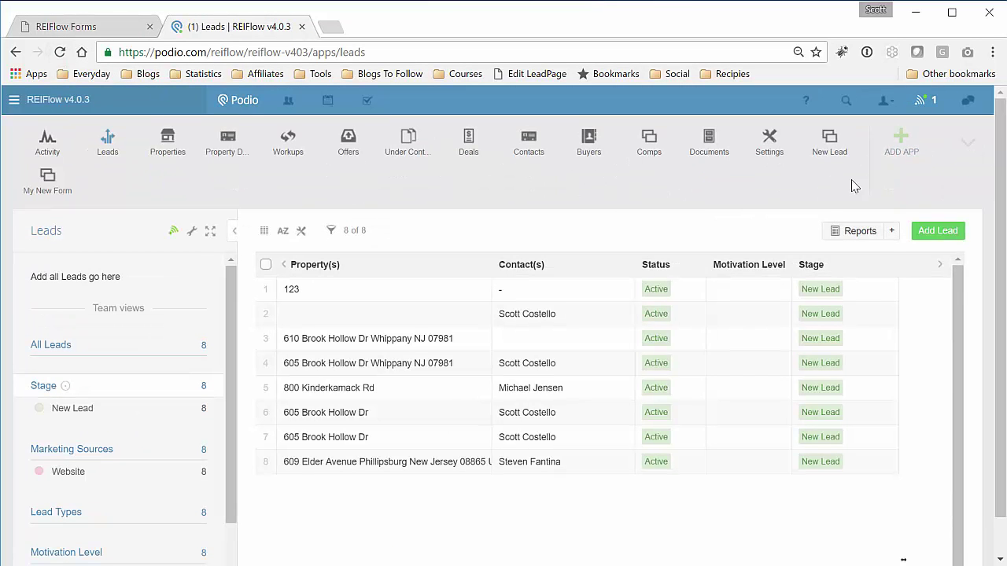
{"action": "left_click", "coordinate": [47, 178]}
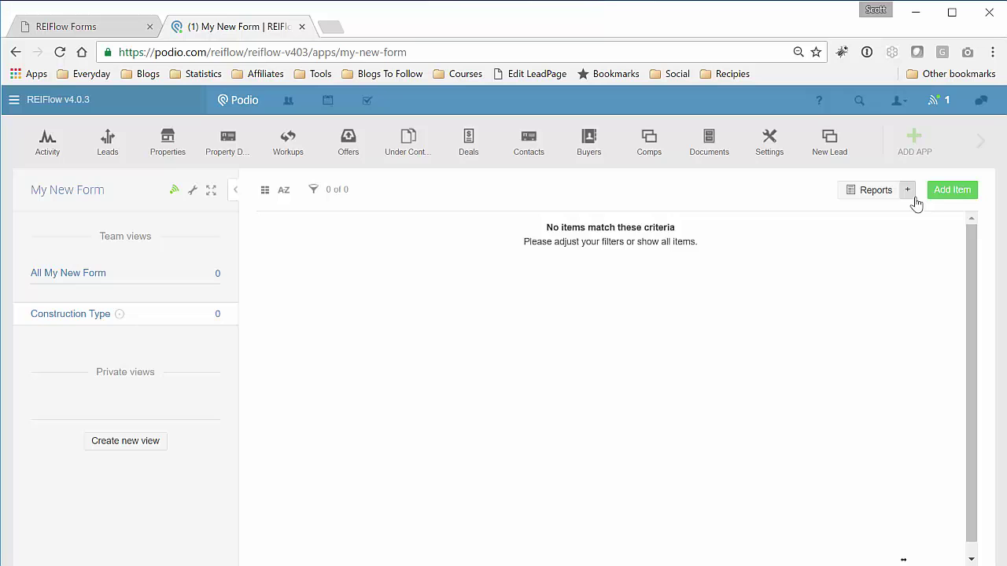
- Open a new My New Form item showing its seven fields, then return to the REIFlow Form Editor
{"action": "left_click", "coordinate": [937, 195]}
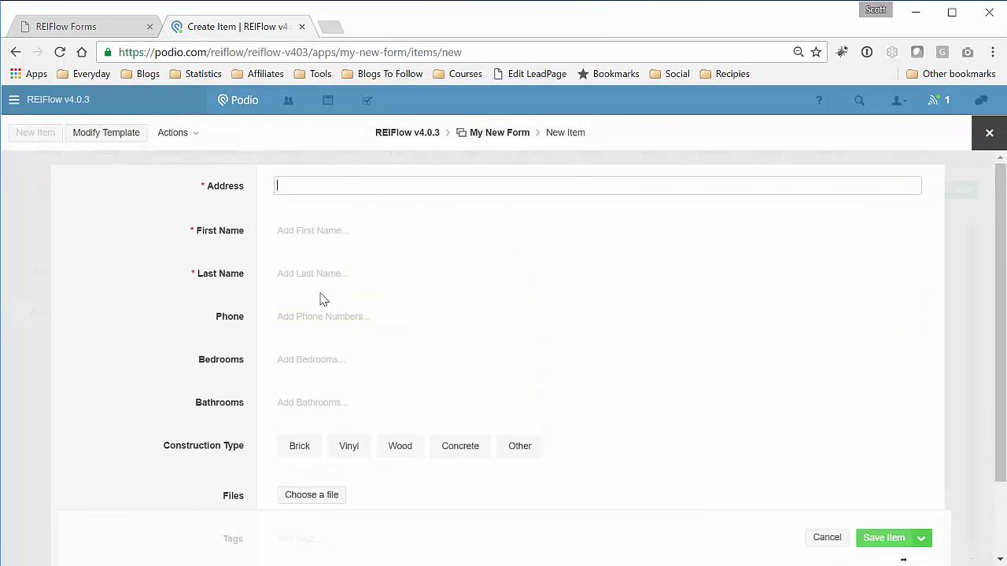
{"action": "left_click", "coordinate": [127, 30]}
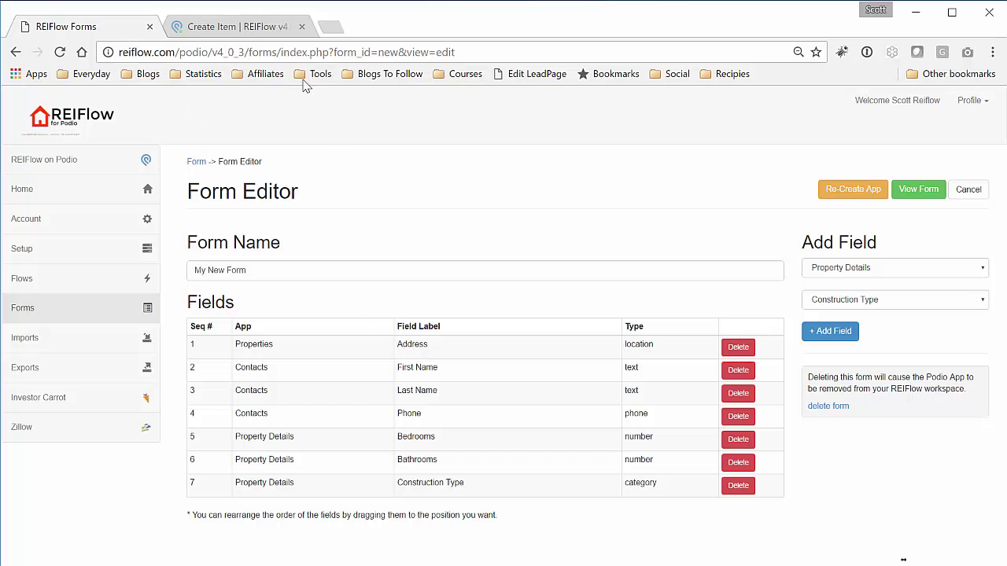
{"action": "left_click", "coordinate": [276, 35]}
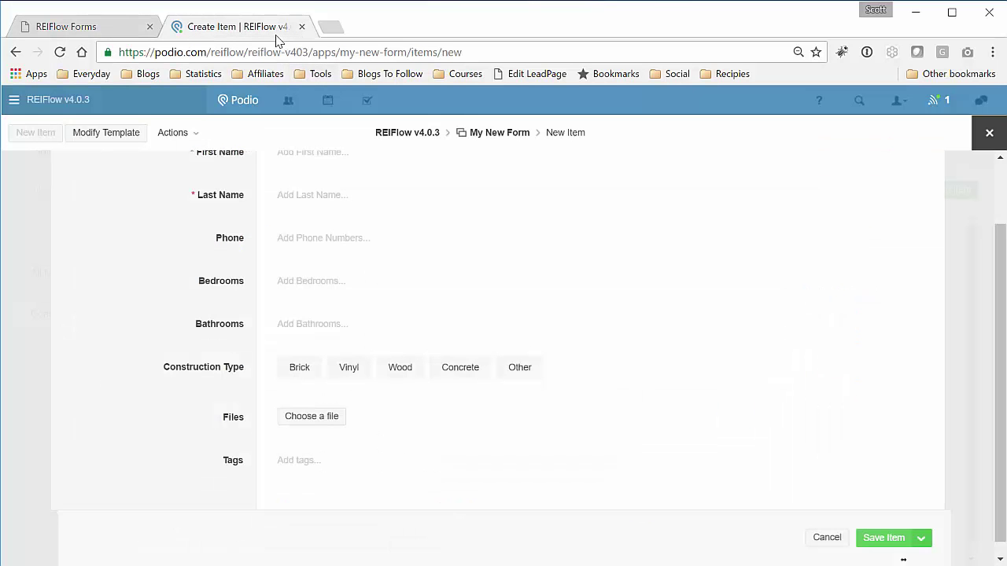
{"action": "left_click", "coordinate": [101, 32]}
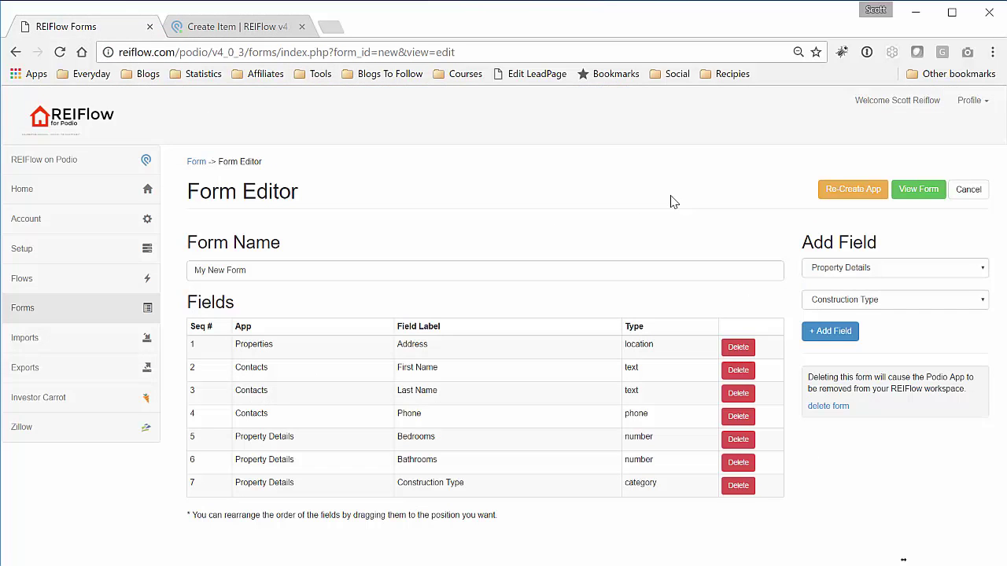
- Open the live web form and enter the lead's property address, first and last name, and phone number
{"action": "left_click", "coordinate": [918, 190]}
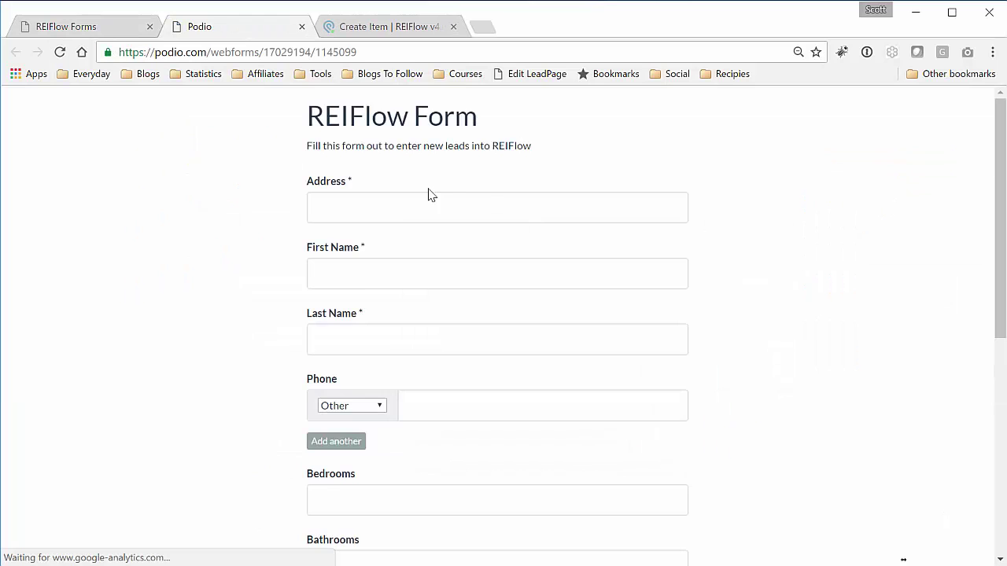
{"action": "scroll", "coordinate": [213, 304], "scroll_direction": "down", "scroll_amount": 4}
{"action": "scroll", "coordinate": [213, 304], "scroll_direction": "up", "scroll_amount": 4}
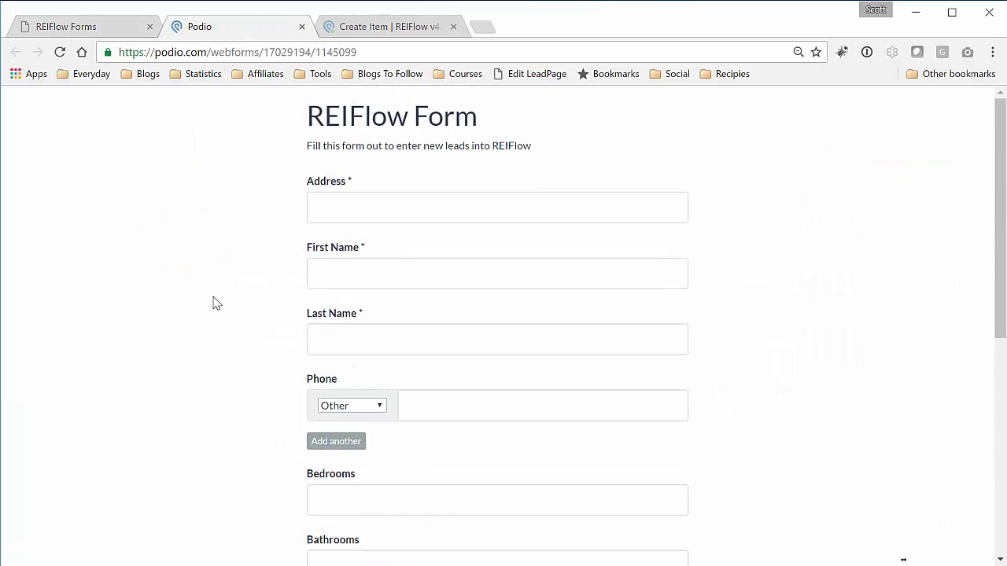
{"action": "left_click", "coordinate": [454, 212]}
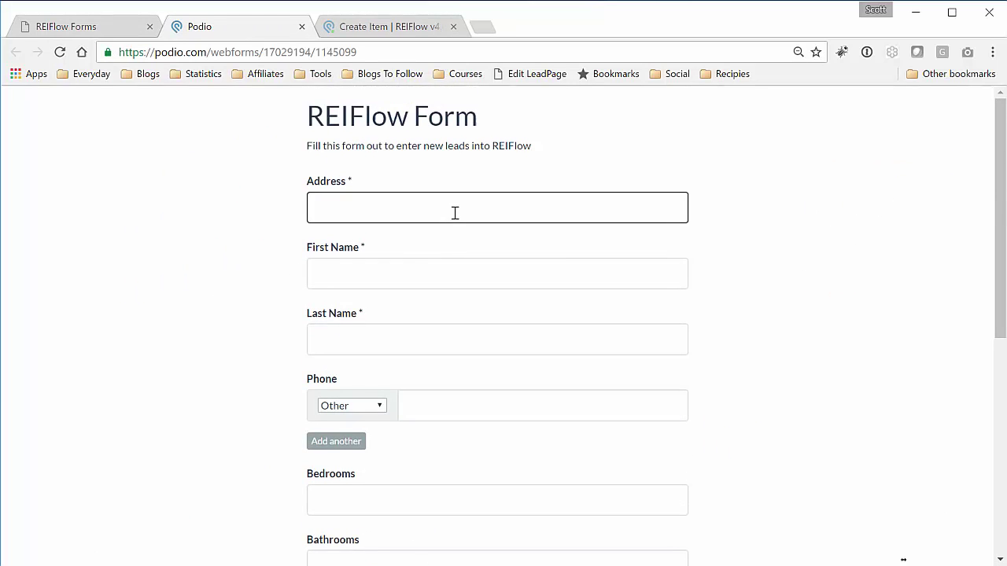
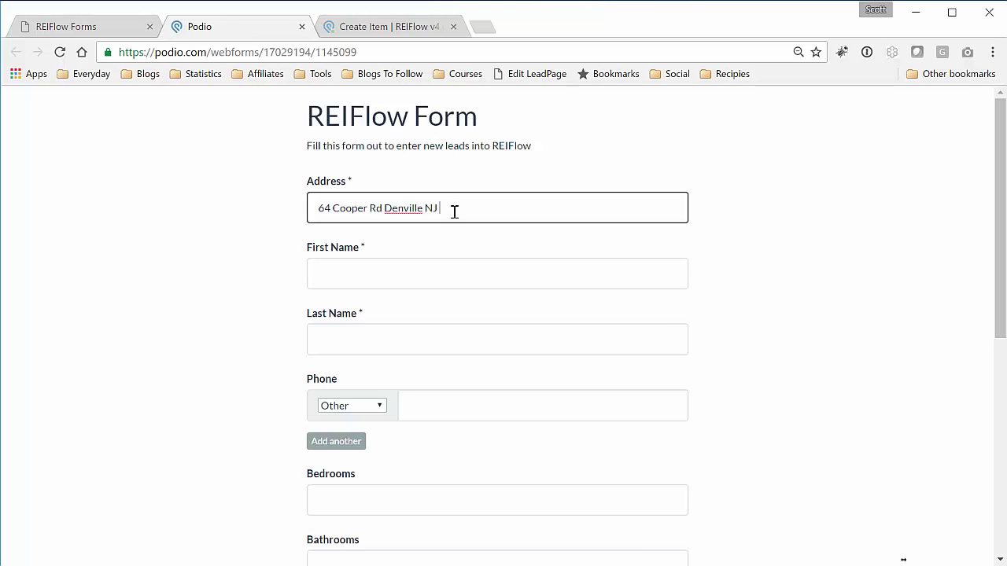
{"action": "key", "text": "Tab"}
{"action": "key", "text": "Tab"}
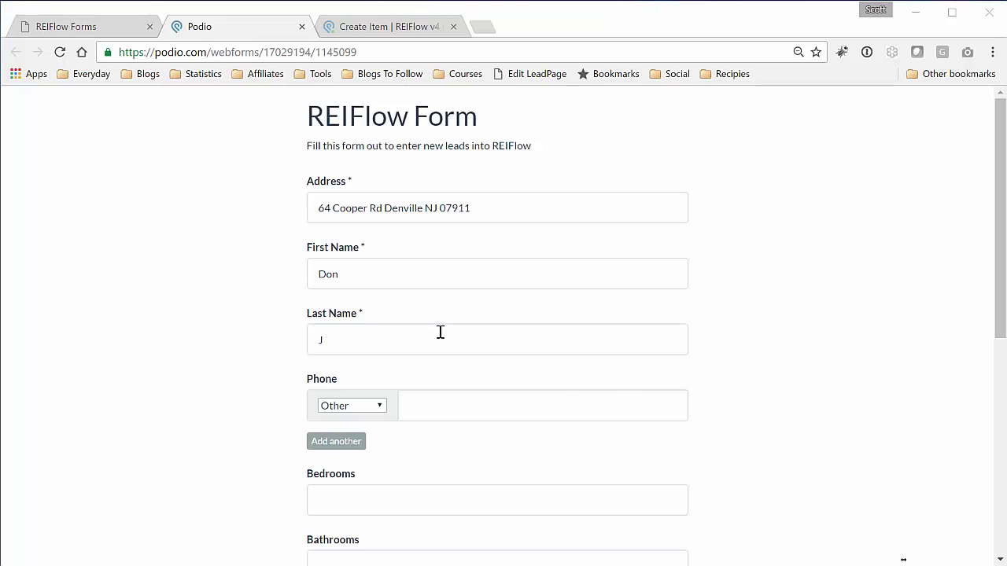
{"action": "left_click", "coordinate": [441, 340]}
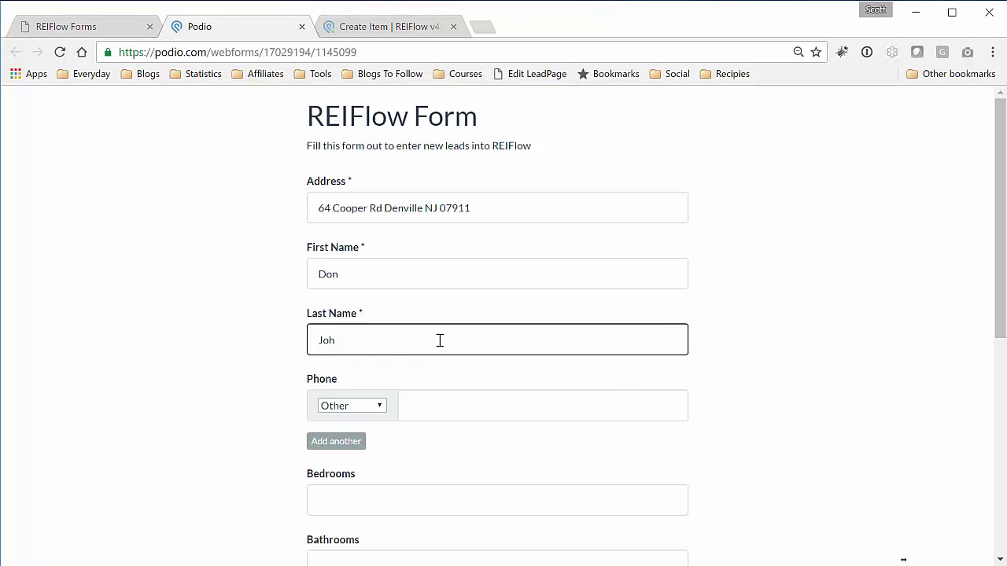
{"action": "left_click", "coordinate": [430, 414]}
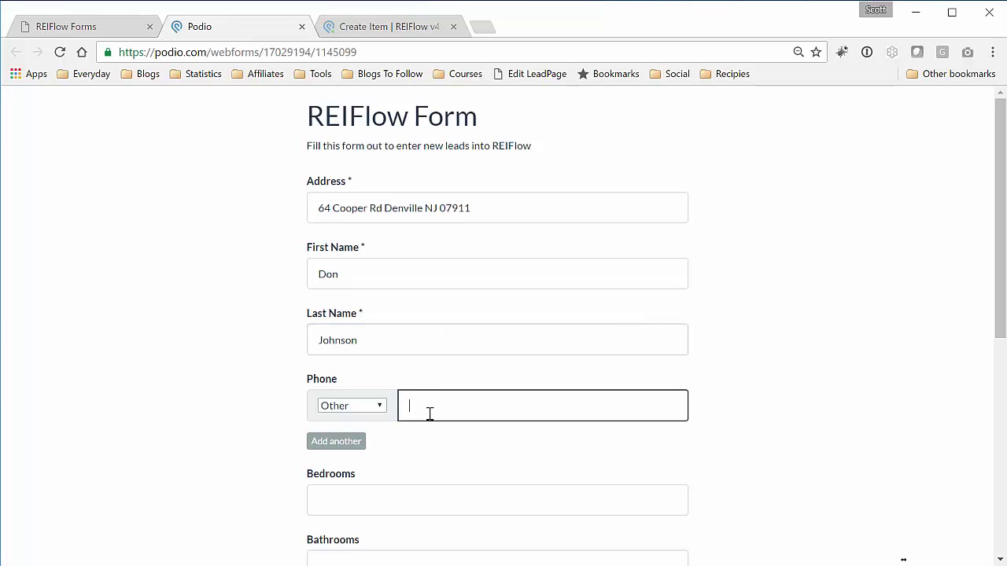
{"action": "type", "text": "12345678"}
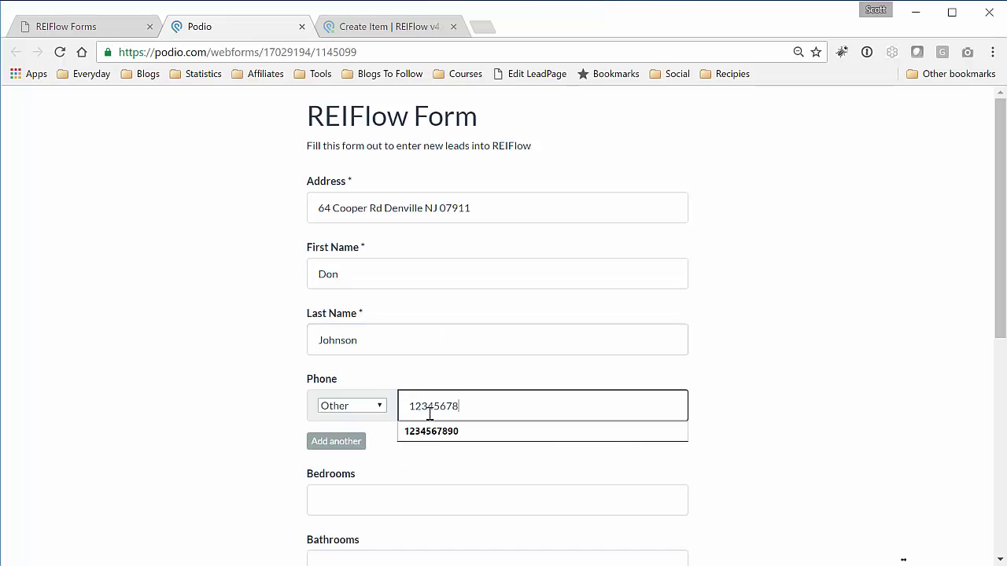
{"action": "type", "text": "90"}
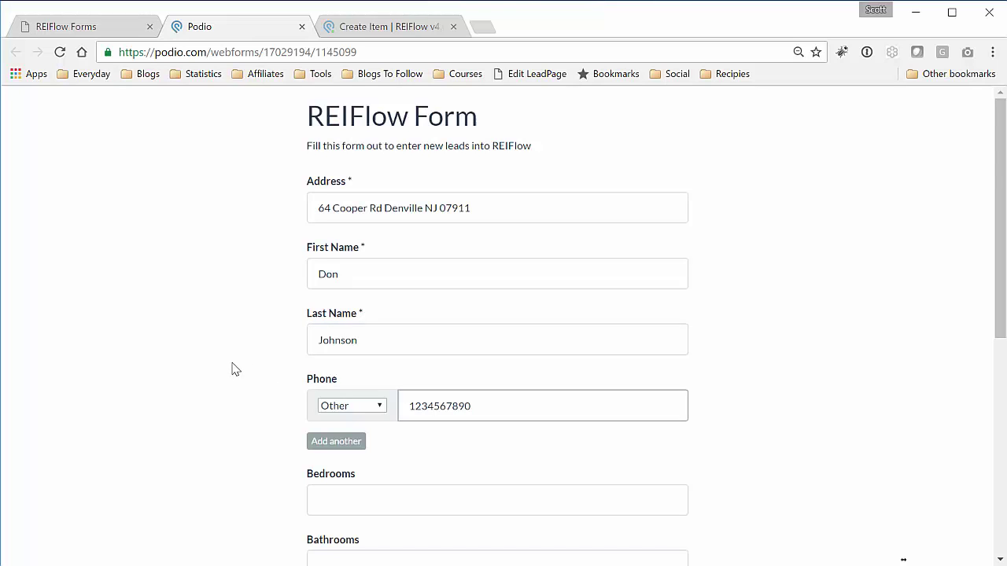
- Enter 2 bedrooms and 2 bathrooms and mark the construction type as Brick
{"action": "scroll", "coordinate": [232, 370], "scroll_direction": "down", "scroll_amount": 2}
{"action": "left_click", "coordinate": [428, 344]}
{"action": "type", "text": "2"}
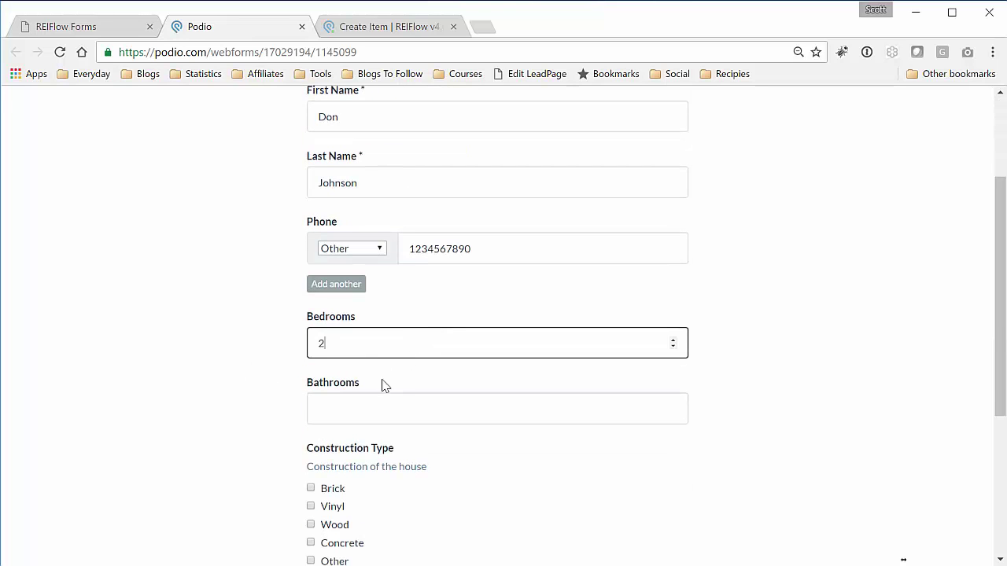
{"action": "left_click", "coordinate": [382, 406]}
{"action": "type", "text": "2"}
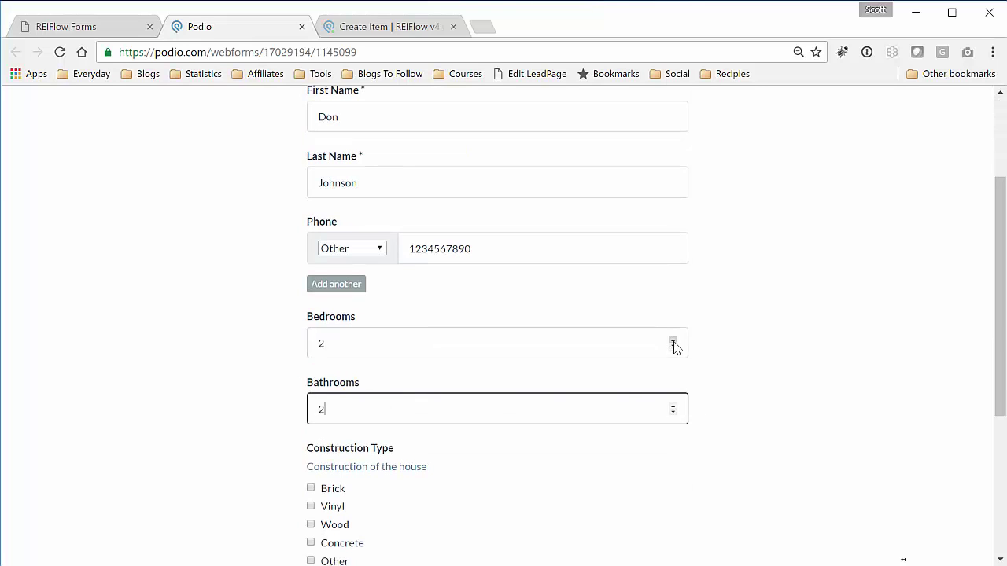
{"action": "left_click", "coordinate": [727, 335]}
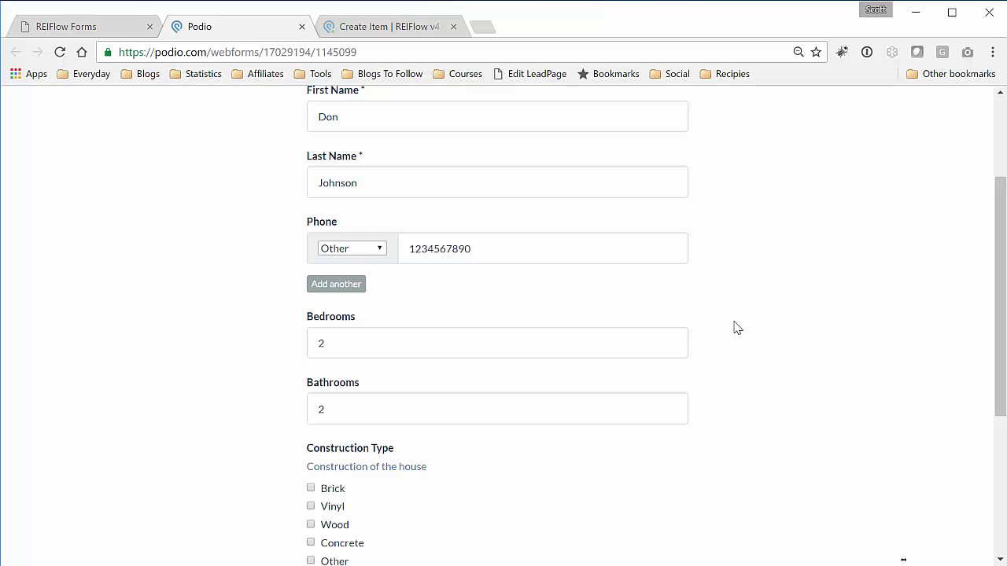
{"action": "scroll", "coordinate": [732, 329], "scroll_direction": "down", "scroll_amount": 2}
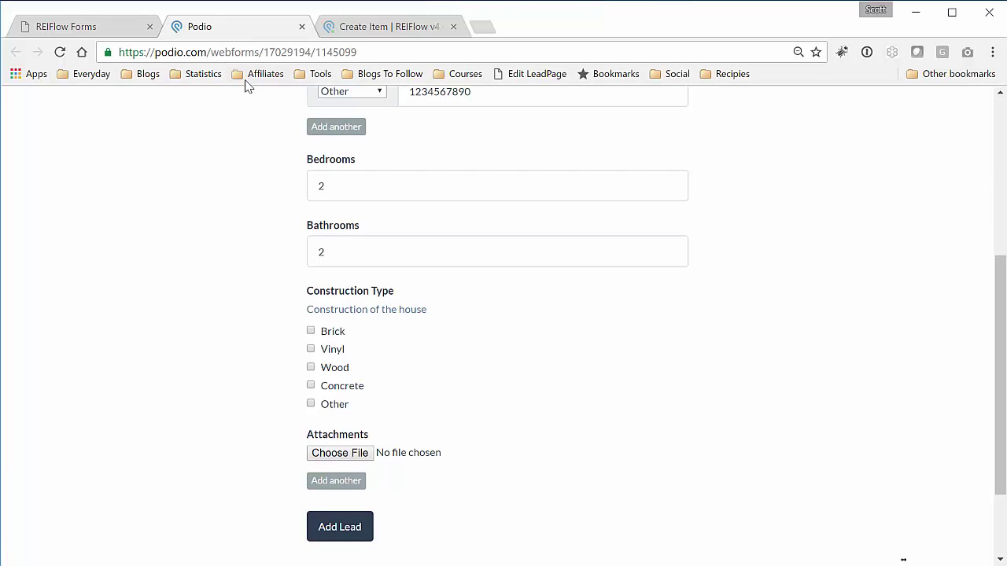
{"action": "scroll", "coordinate": [236, 292], "scroll_direction": "down", "scroll_amount": 1}
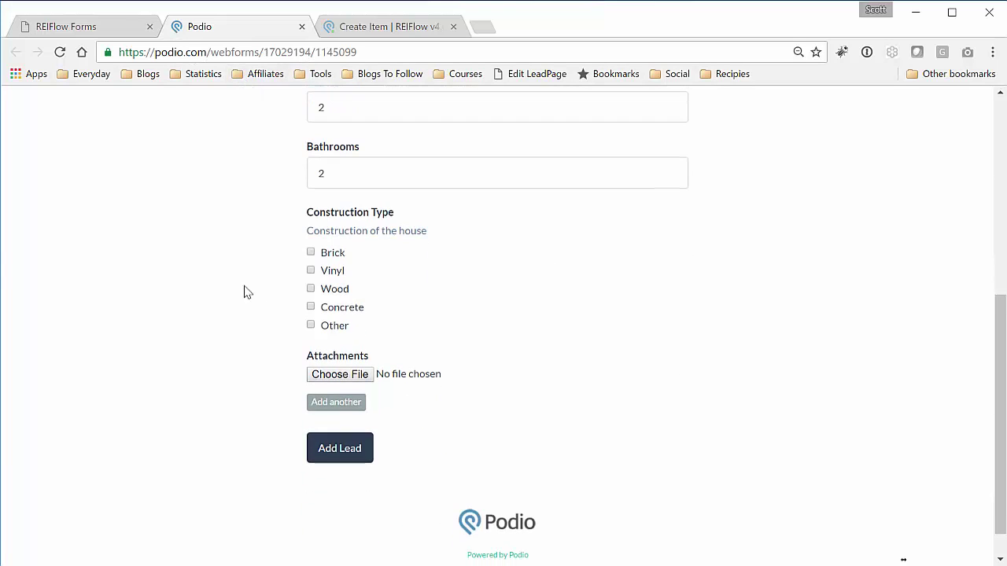
{"action": "left_click", "coordinate": [312, 253]}
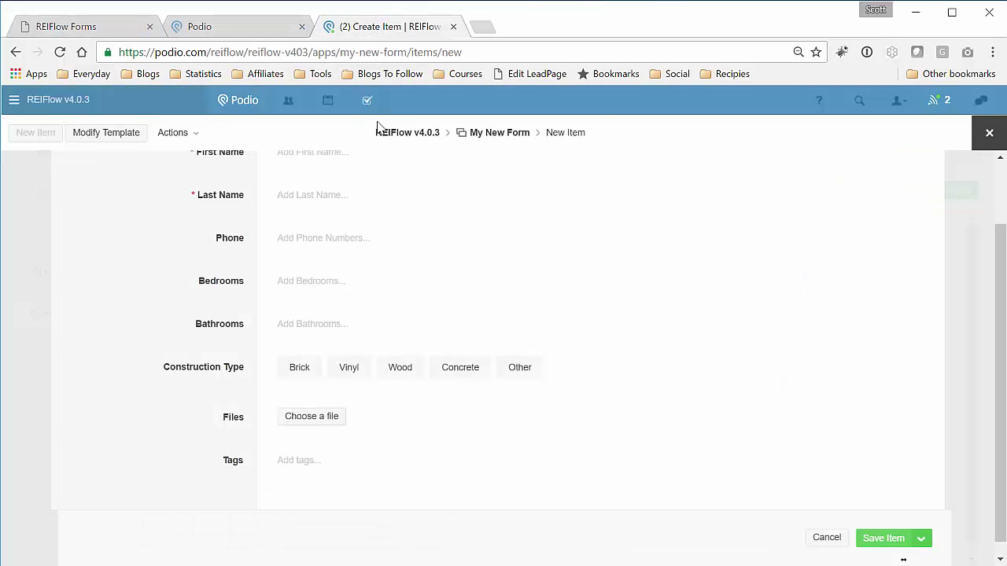
- Discard the blank item, reload My New Form to check the new Brick item, then open Leads
{"action": "left_click", "coordinate": [989, 133]}
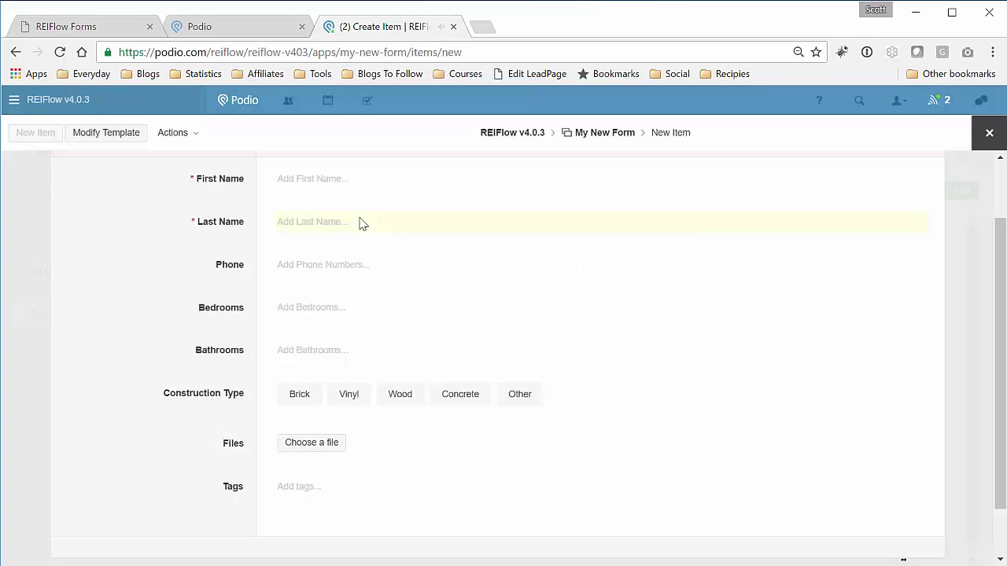
{"action": "left_click", "coordinate": [352, 218]}
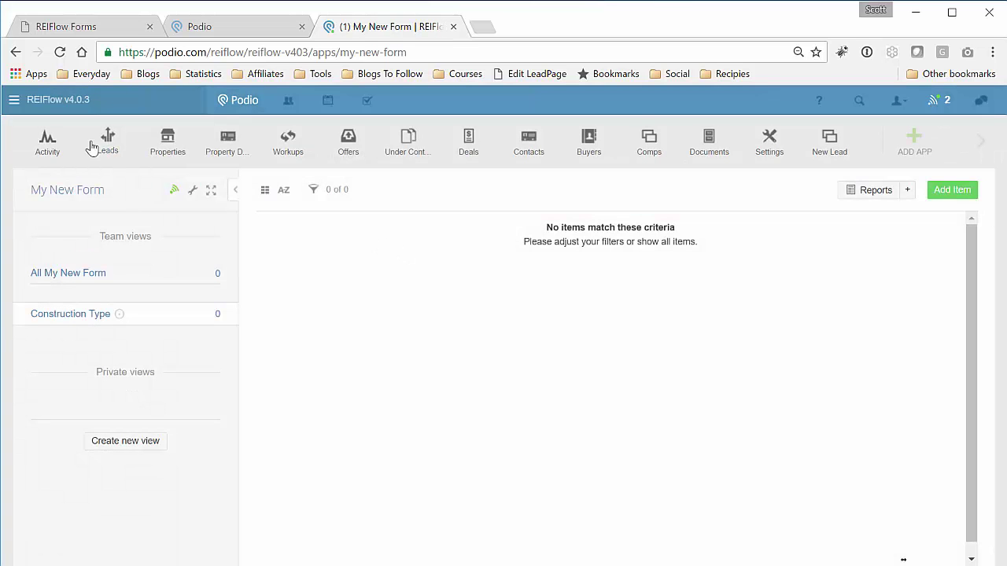
{"action": "left_click", "coordinate": [60, 52]}
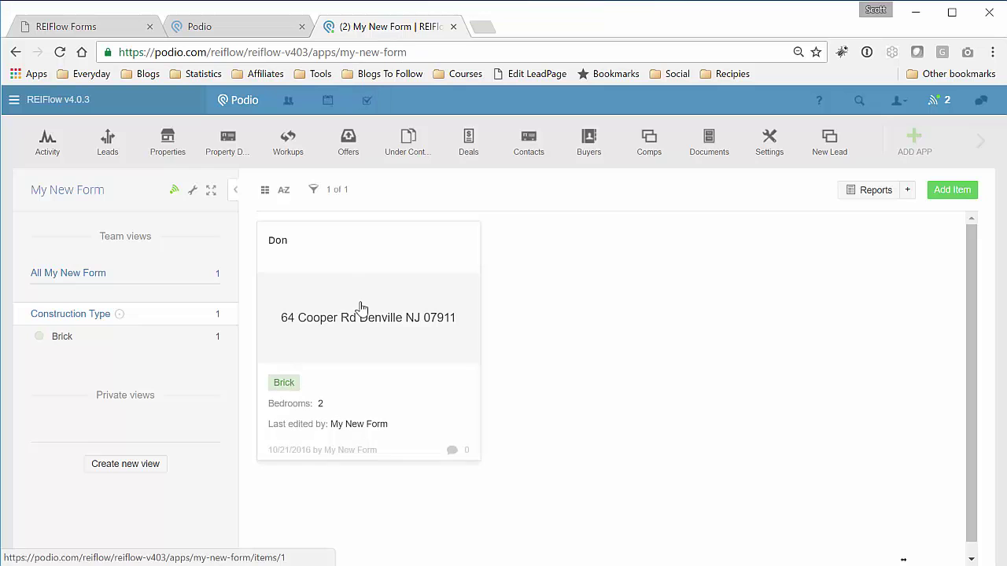
{"action": "left_click", "coordinate": [398, 311]}
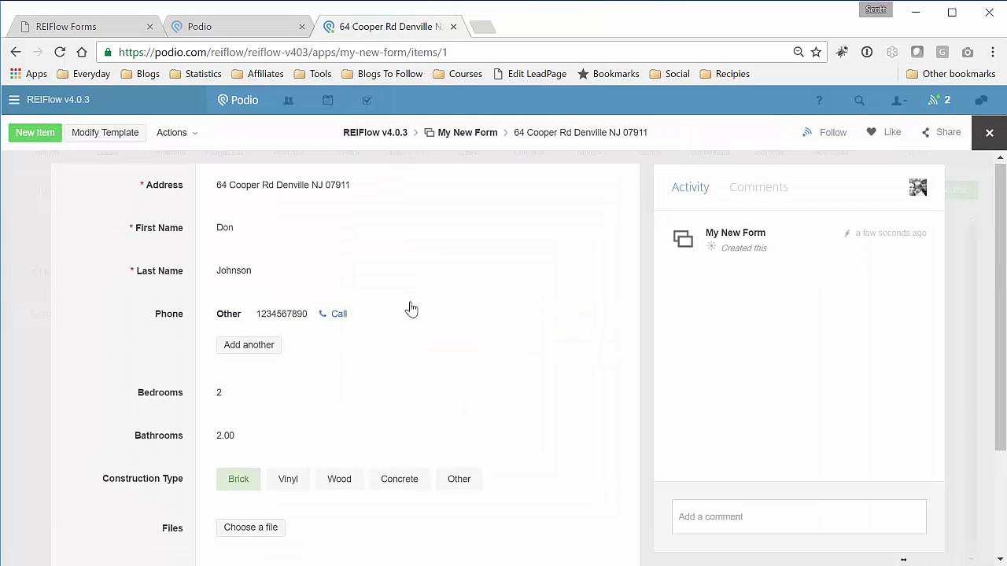
{"action": "scroll", "coordinate": [420, 307], "scroll_direction": "up", "scroll_amount": 1}
{"action": "left_click", "coordinate": [990, 132]}
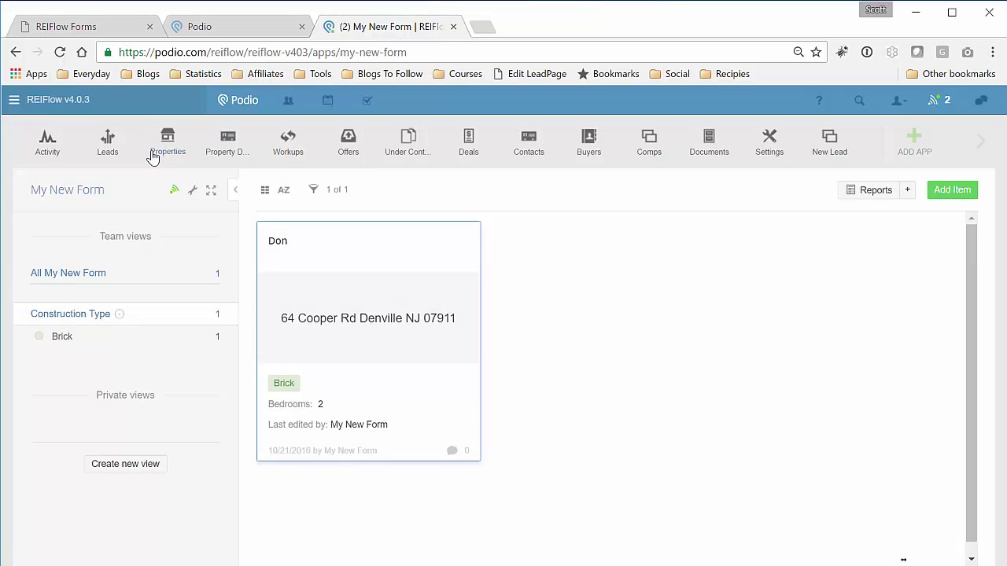
{"action": "left_click", "coordinate": [107, 153]}
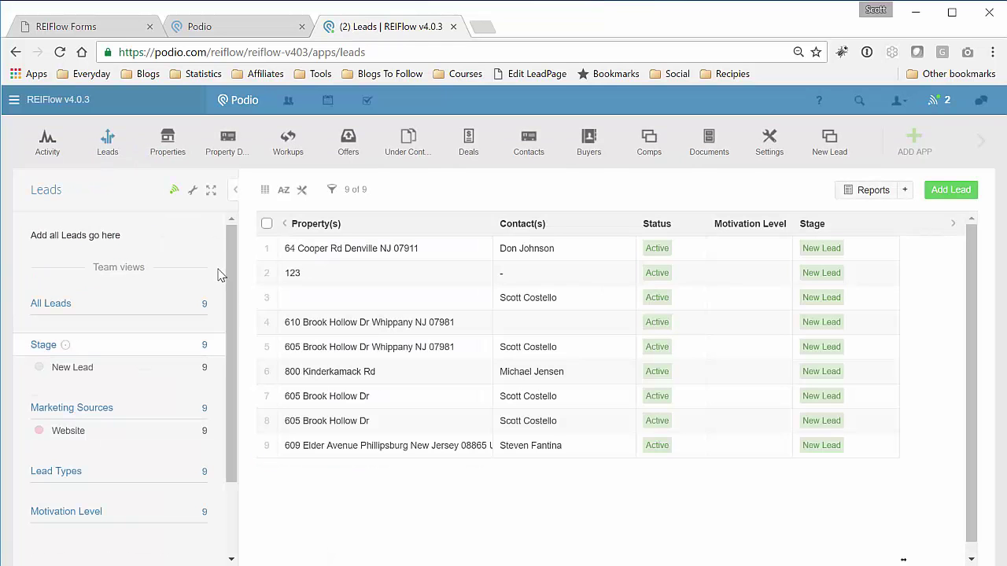
- Open the newest lead and follow its link to the property record
{"action": "left_click", "coordinate": [380, 248]}
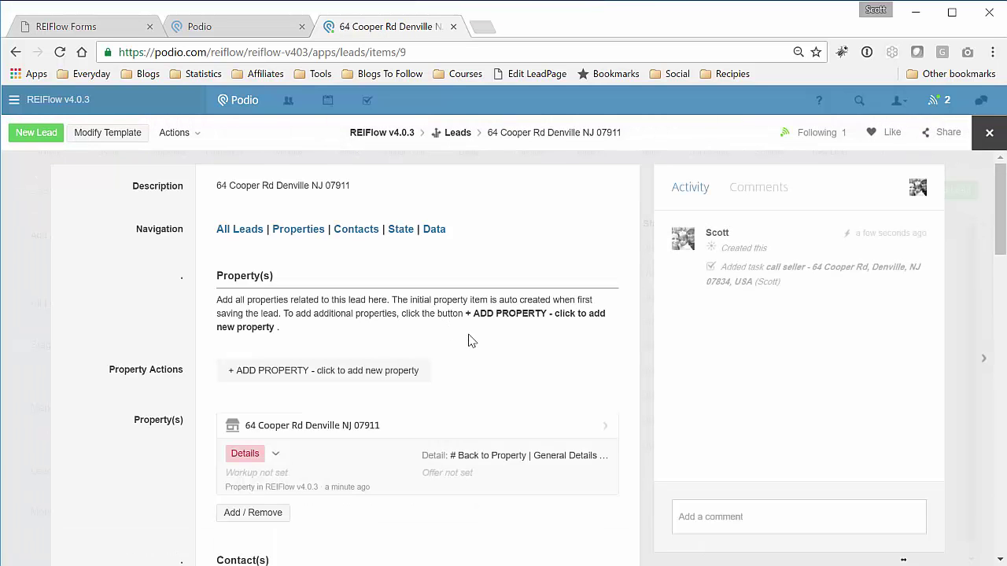
{"action": "scroll", "coordinate": [468, 340], "scroll_direction": "down", "scroll_amount": 3}
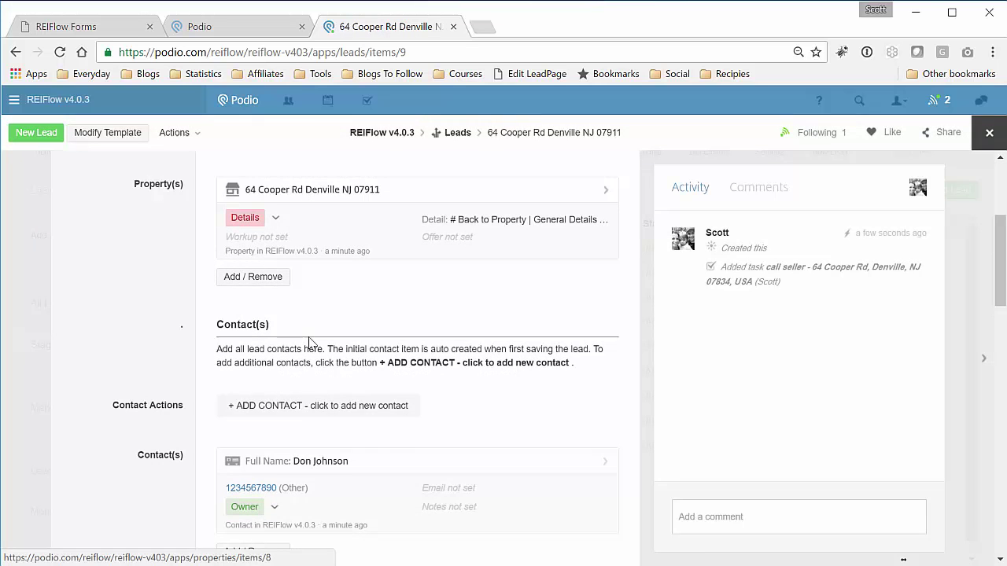
{"action": "scroll", "coordinate": [418, 424], "scroll_direction": "up", "scroll_amount": 2}
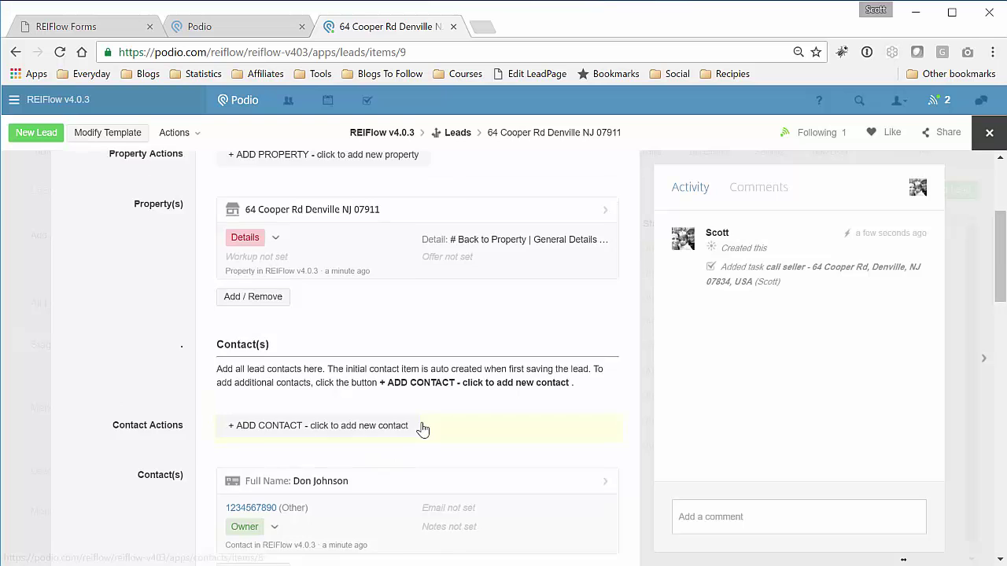
{"action": "left_click", "coordinate": [418, 354]}
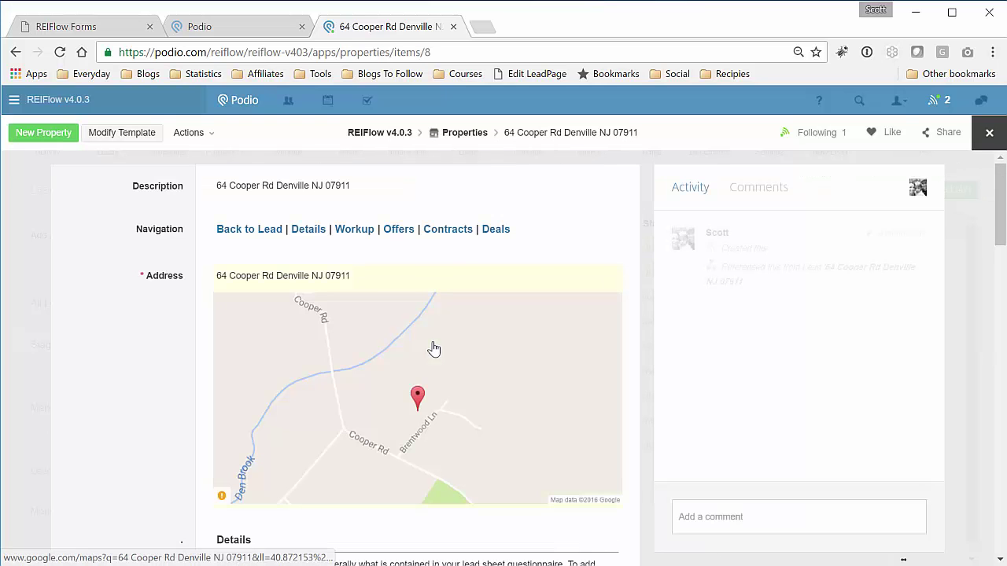
{"action": "scroll", "coordinate": [400, 346], "scroll_direction": "down", "scroll_amount": 2}
{"action": "scroll", "coordinate": [401, 346], "scroll_direction": "down", "scroll_amount": 3}
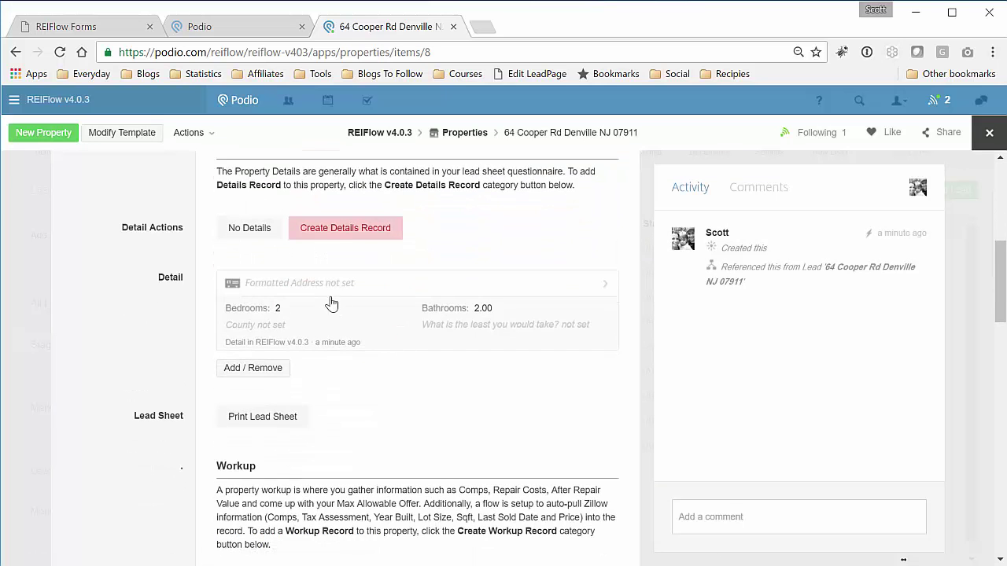
- Review the auto-created Property Details record with its street view photo, then close it
{"action": "left_click", "coordinate": [449, 293]}
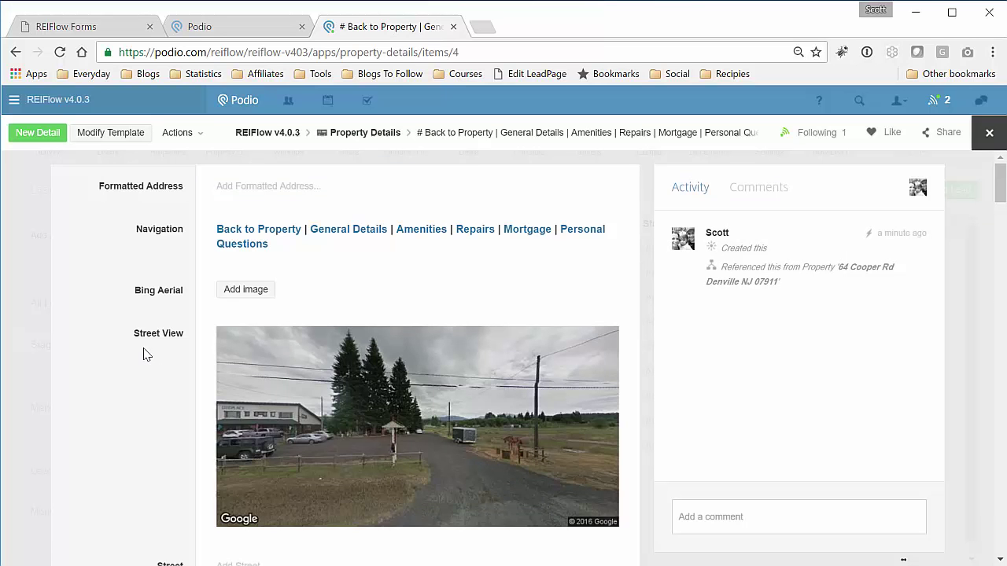
{"action": "scroll", "coordinate": [143, 363], "scroll_direction": "down", "scroll_amount": 2}
{"action": "scroll", "coordinate": [143, 364], "scroll_direction": "down", "scroll_amount": 4}
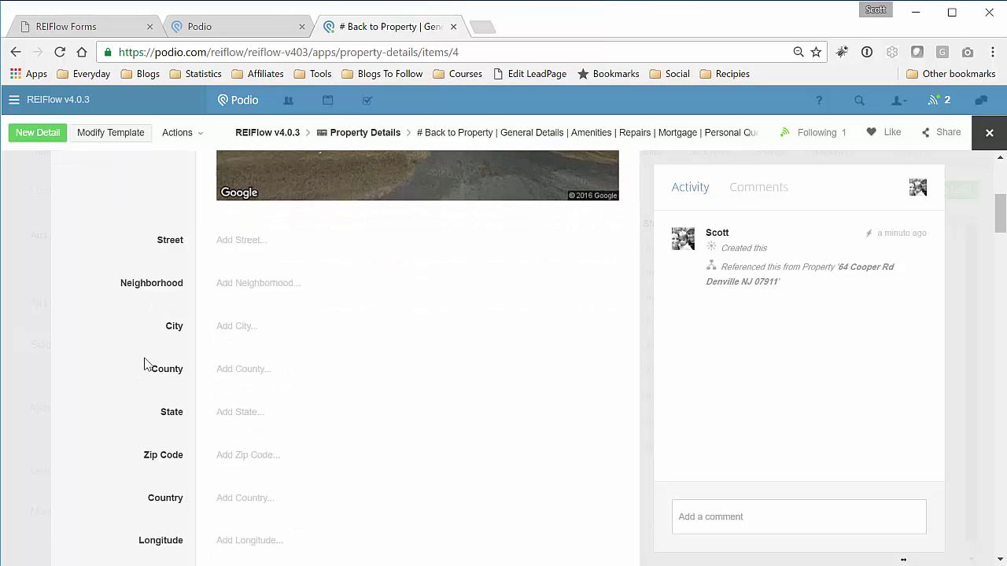
{"action": "scroll", "coordinate": [138, 365], "scroll_direction": "up", "scroll_amount": 3}
{"action": "scroll", "coordinate": [138, 365], "scroll_direction": "up", "scroll_amount": 4}
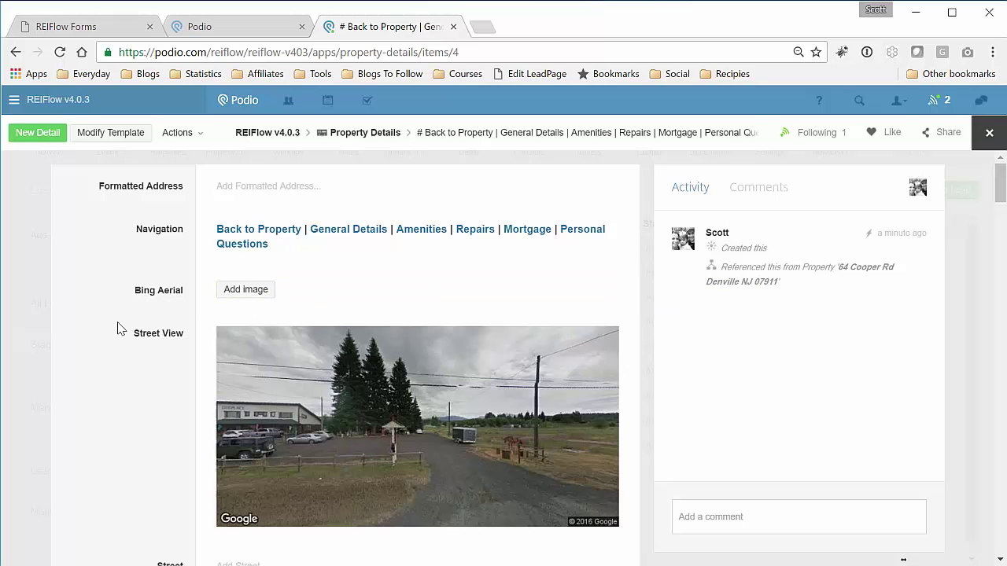
{"action": "scroll", "coordinate": [120, 328], "scroll_direction": "down", "scroll_amount": 3}
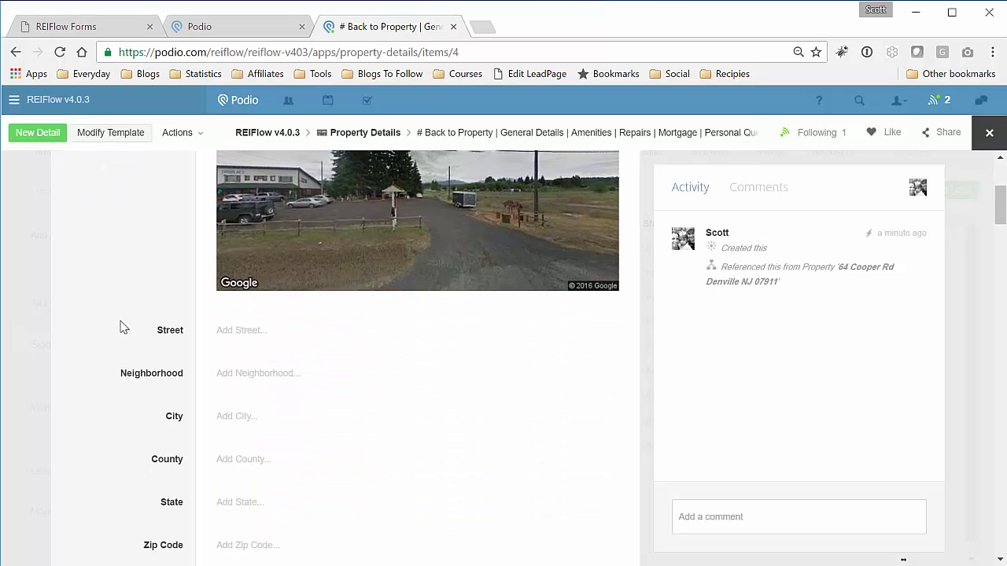
{"action": "scroll", "coordinate": [131, 328], "scroll_direction": "down", "scroll_amount": 3}
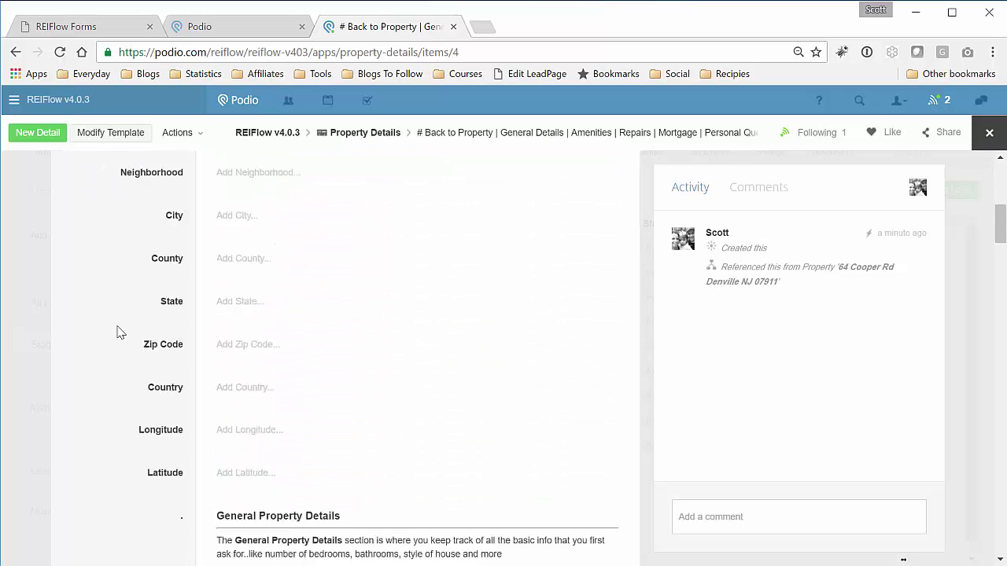
{"action": "scroll", "coordinate": [117, 333], "scroll_direction": "down", "scroll_amount": 2}
{"action": "scroll", "coordinate": [117, 331], "scroll_direction": "up", "scroll_amount": 8}
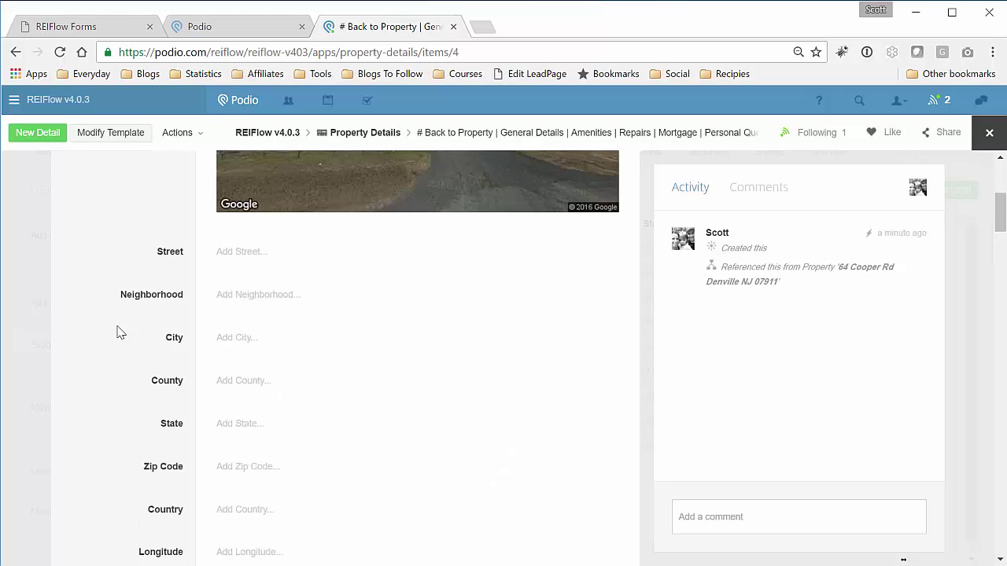
{"action": "left_click", "coordinate": [989, 135]}
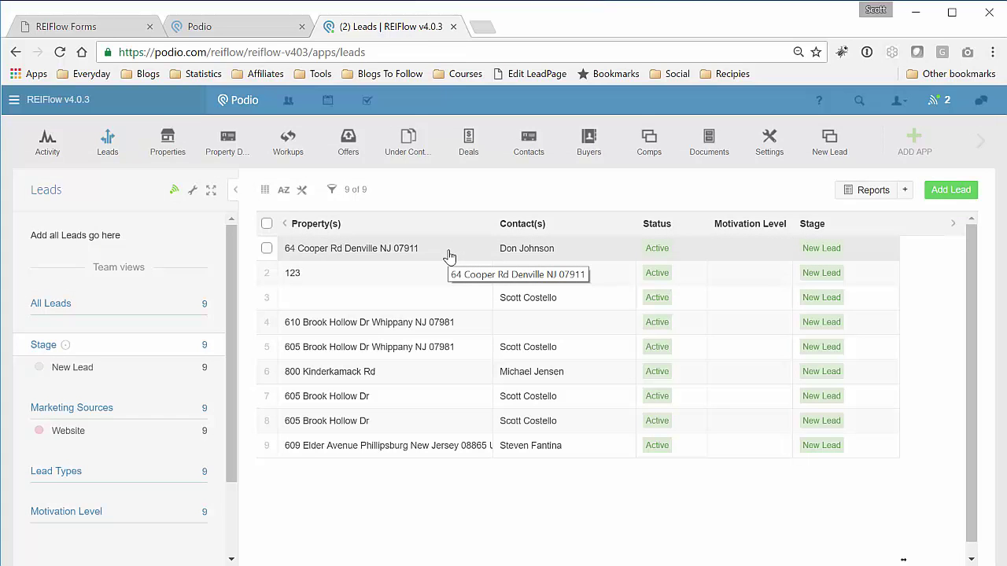
- Add the Property Details field 'Is there a mortgage on the house?' to My New Form
{"action": "left_click", "coordinate": [93, 25]}
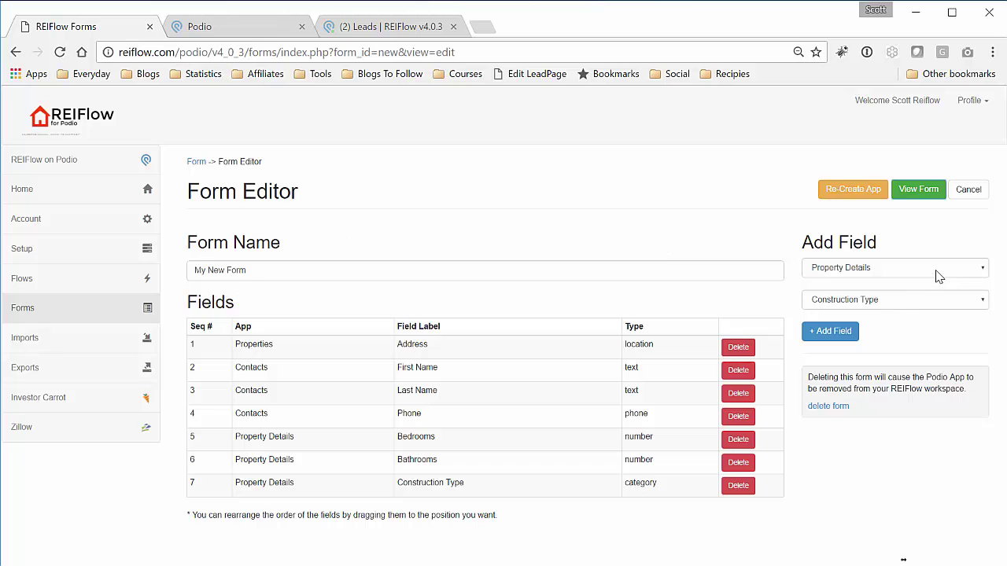
{"action": "left_click", "coordinate": [926, 302]}
{"action": "scroll", "coordinate": [910, 435], "scroll_direction": "down", "scroll_amount": 5}
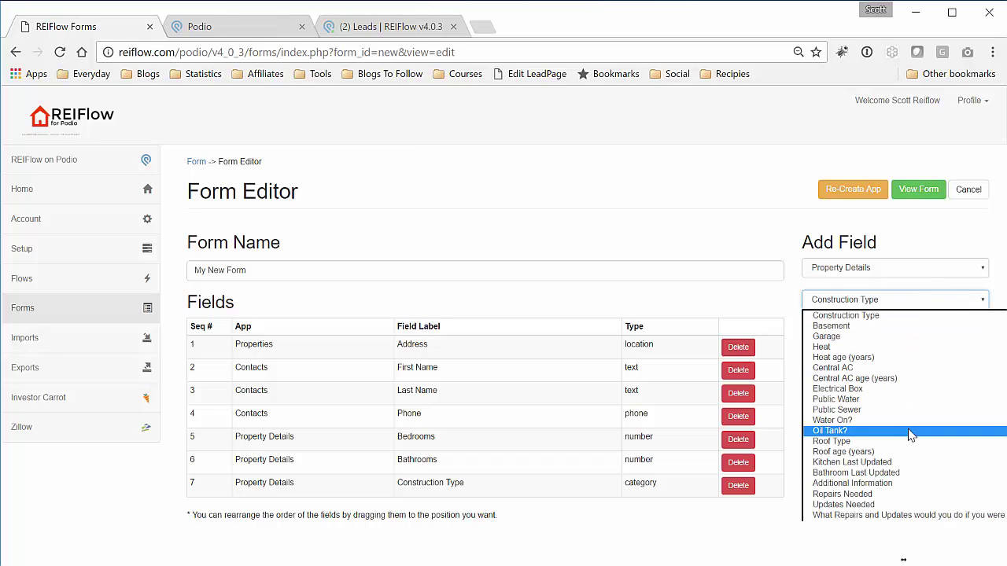
{"action": "scroll", "coordinate": [910, 435], "scroll_direction": "down", "scroll_amount": 4}
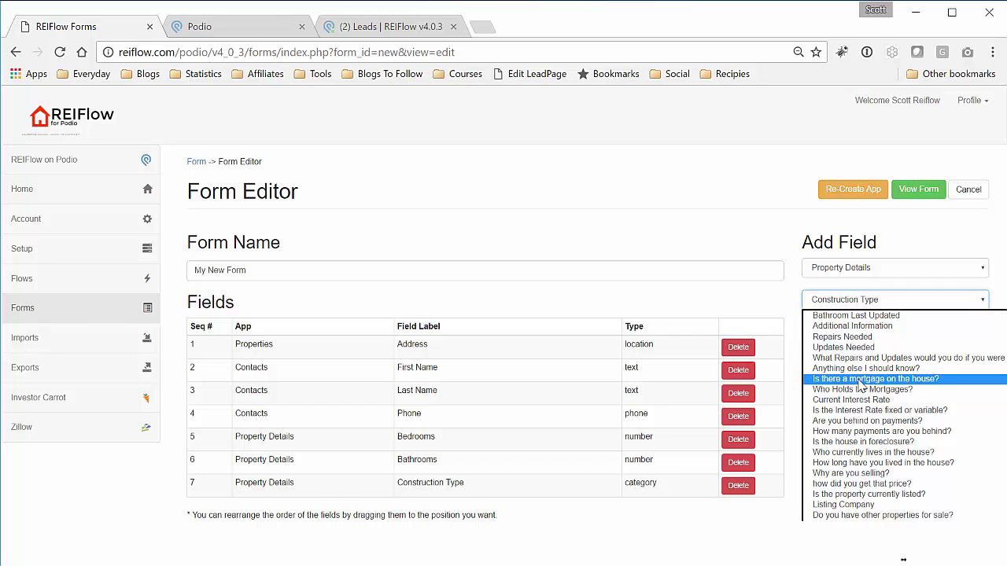
{"action": "left_click", "coordinate": [863, 378]}
{"action": "left_click", "coordinate": [828, 331]}
- Add 'Why are you selling?' to the form and re-create the Podio app
{"action": "left_click", "coordinate": [903, 307]}
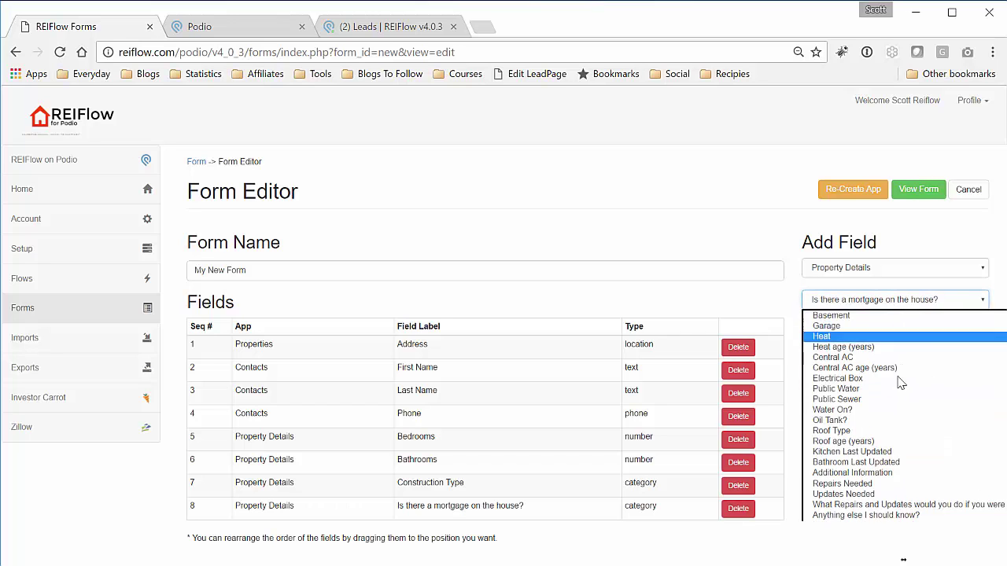
{"action": "scroll", "coordinate": [895, 460], "scroll_direction": "down", "scroll_amount": 3}
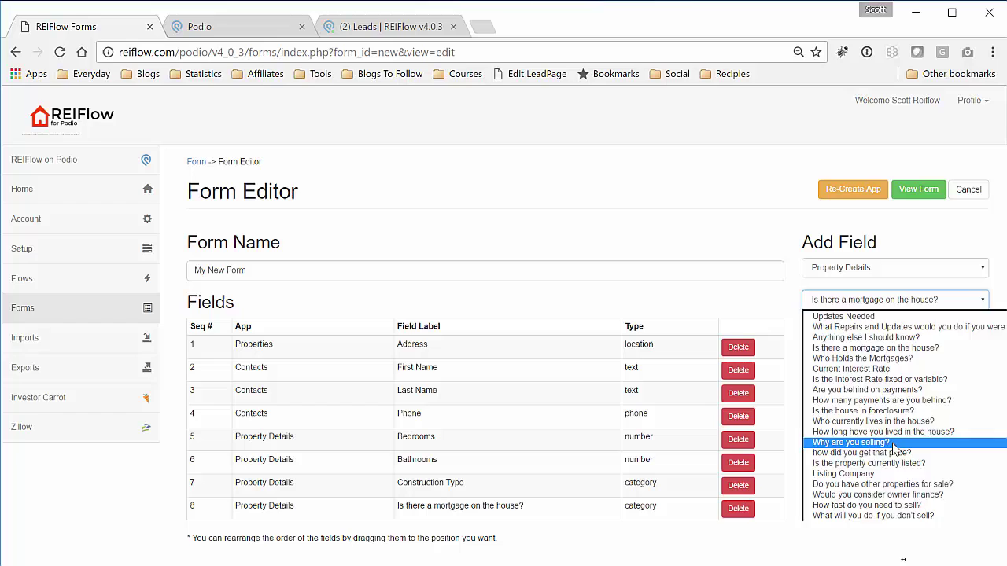
{"action": "left_click", "coordinate": [896, 446]}
{"action": "left_click", "coordinate": [840, 337]}
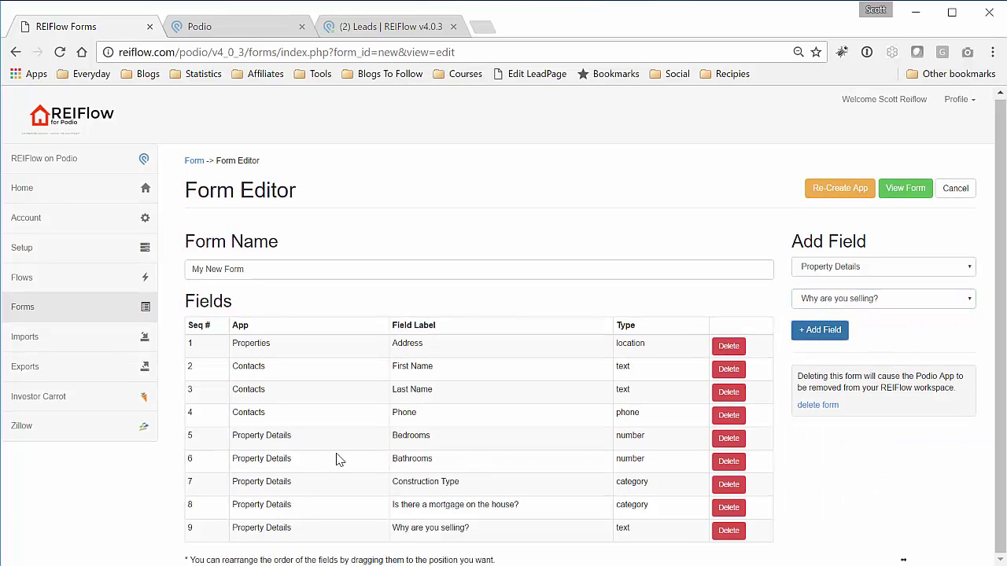
{"action": "left_click", "coordinate": [848, 193]}
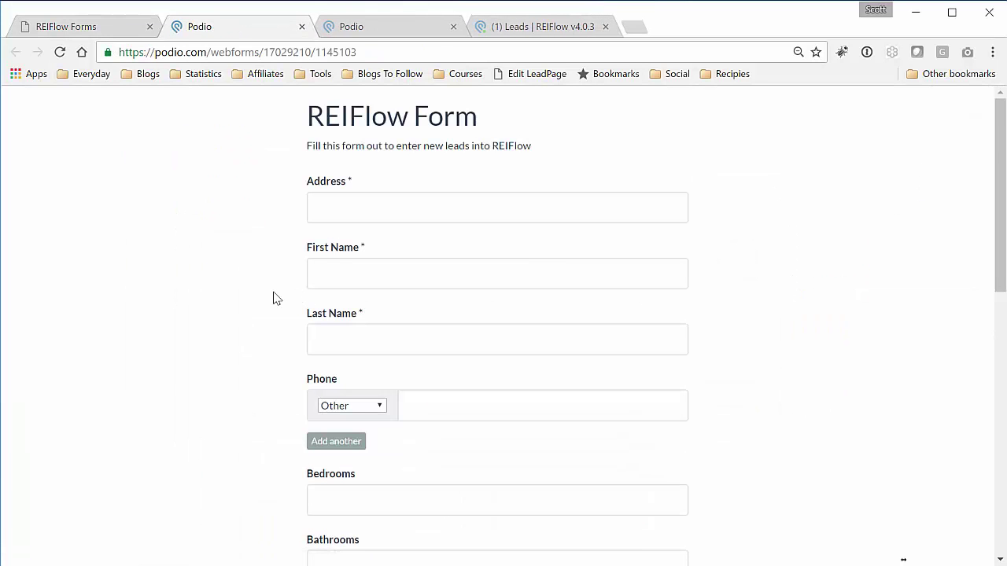
- Check the mortgage dropdown and 'Why are you selling?' box on the web form, then switch back to REIFlow
{"action": "scroll", "coordinate": [273, 298], "scroll_direction": "down", "scroll_amount": 7}
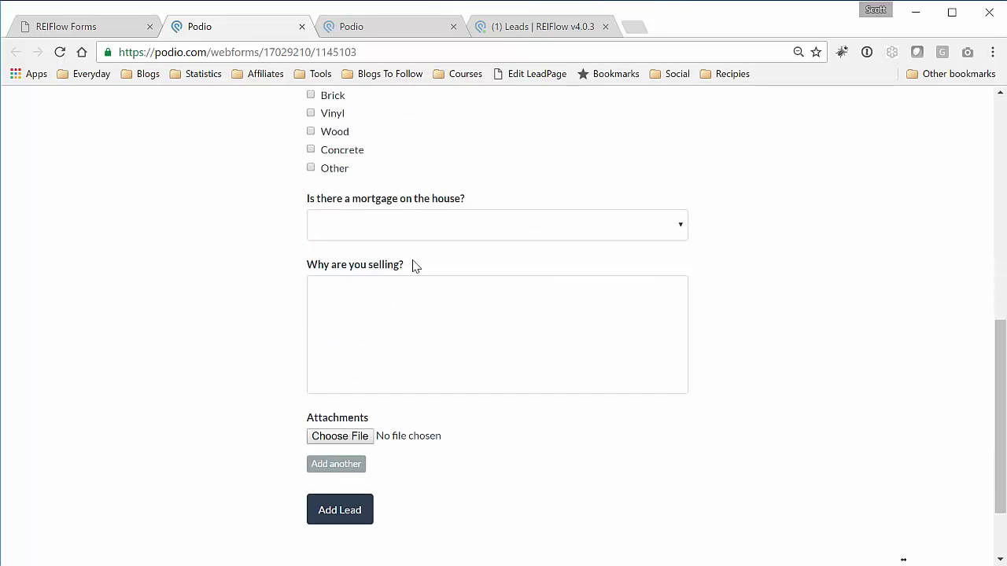
{"action": "scroll", "coordinate": [276, 267], "scroll_direction": "up", "scroll_amount": 1}
{"action": "key", "text": "ctrl+shift+Tab"}
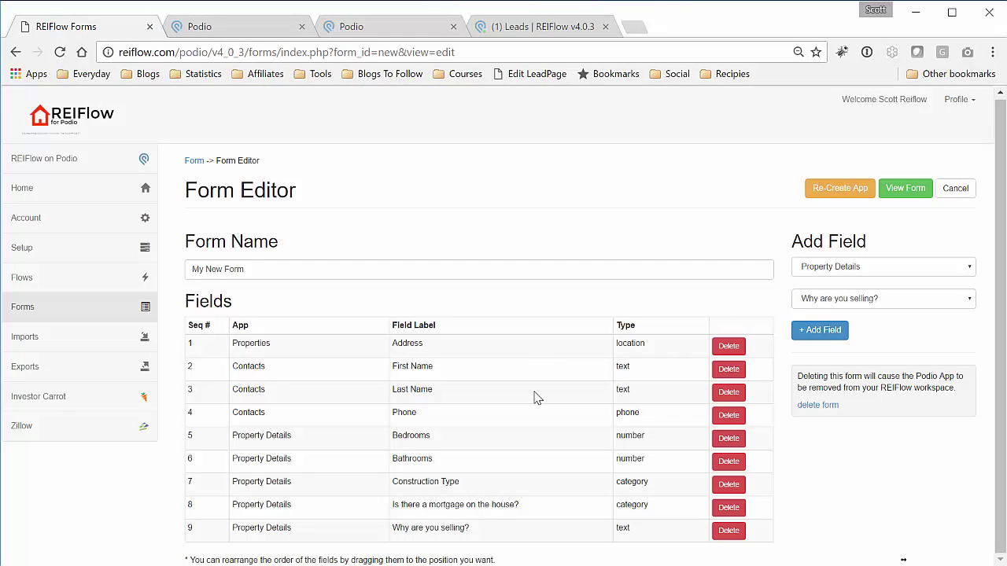
- Go back to Your Forms and open the New Lead form in the Form Editor
{"action": "left_click", "coordinate": [194, 161]}
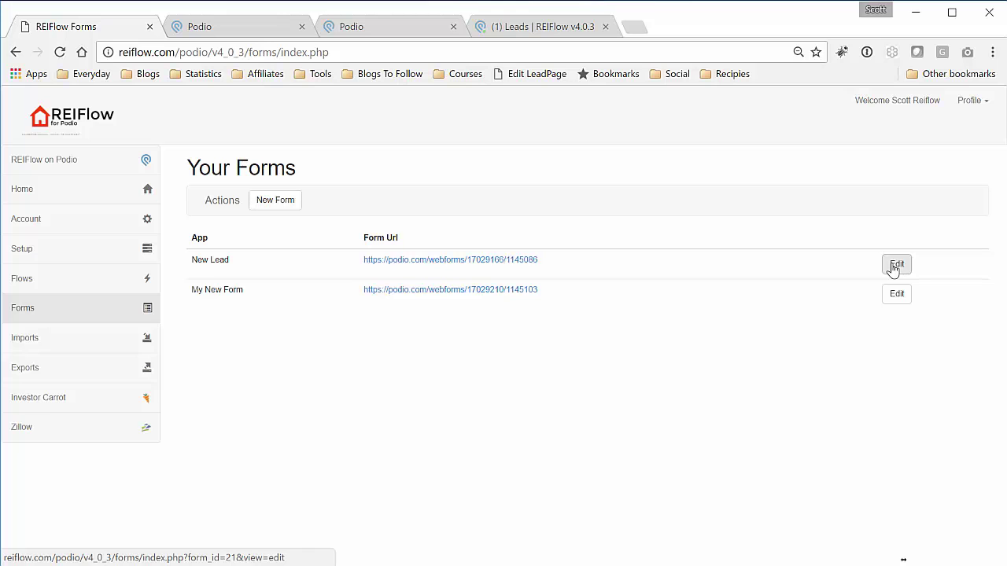
{"action": "left_click", "coordinate": [896, 266]}
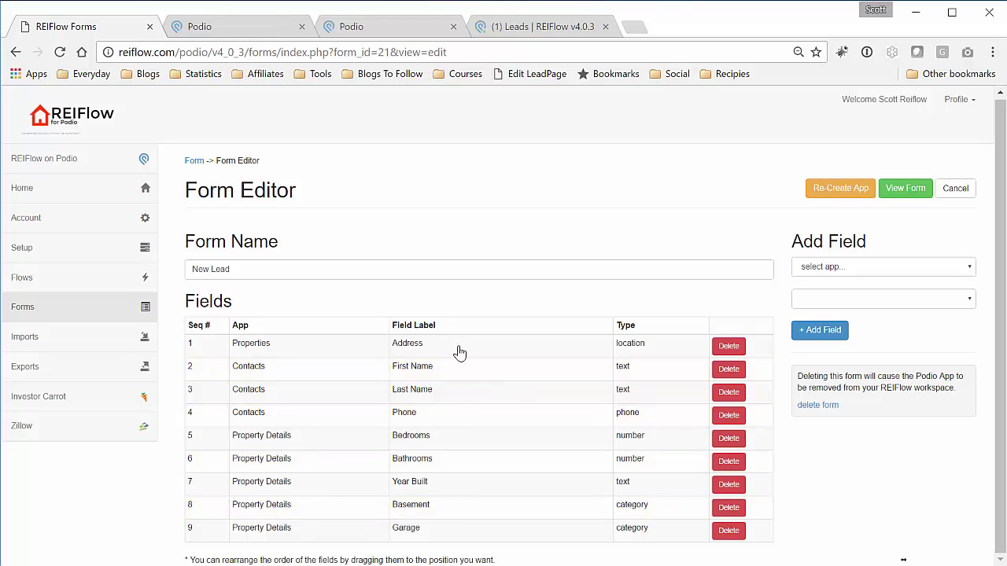
- Move the Address field to fourth place, after Phone, and re-create the New Lead app
{"action": "left_click_drag", "start_coordinate": [460, 354], "coordinate": [456, 422]}
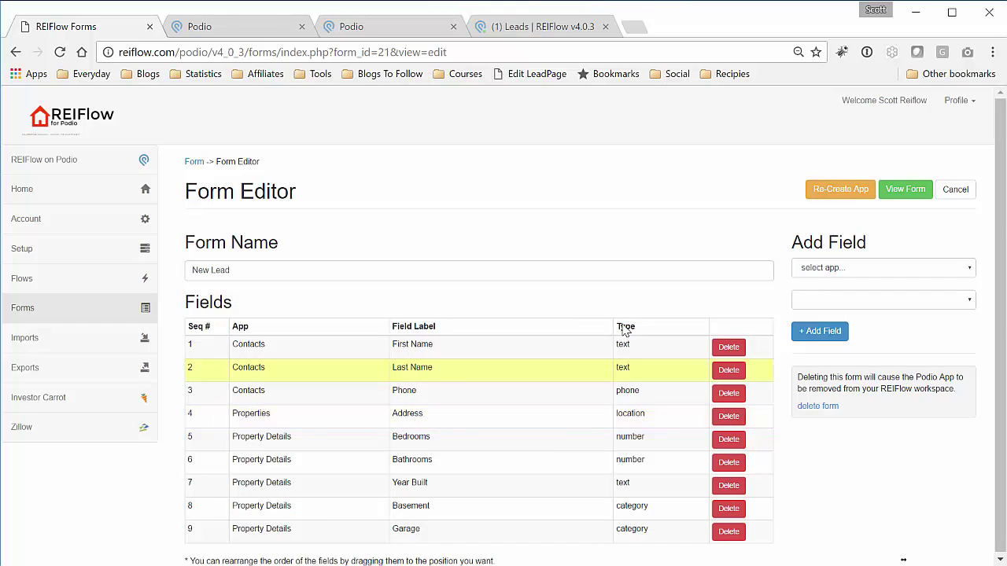
{"action": "left_click", "coordinate": [840, 189]}
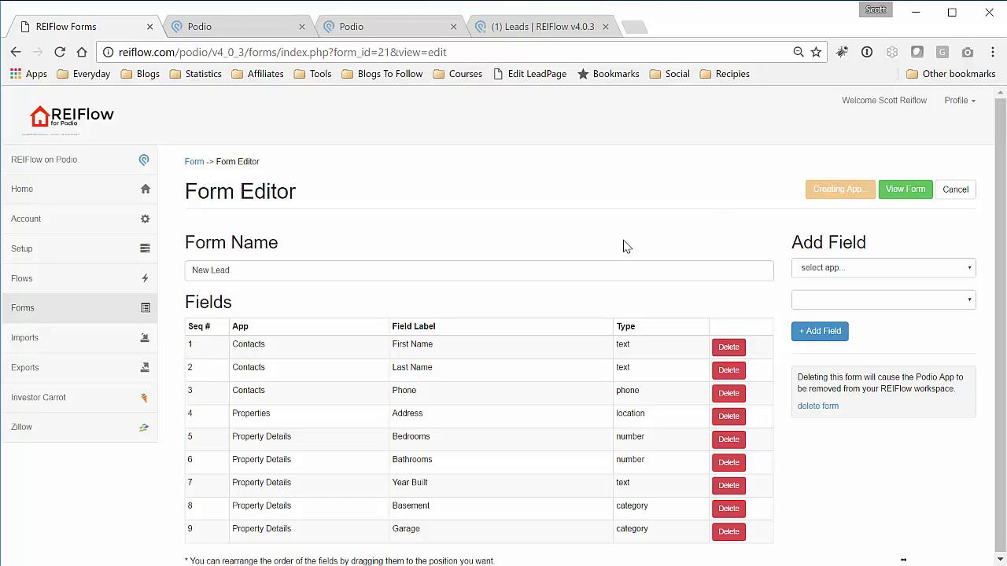
- View the live New Lead web form, check Address follows Phone, then close its tab
{"action": "left_click", "coordinate": [905, 189]}
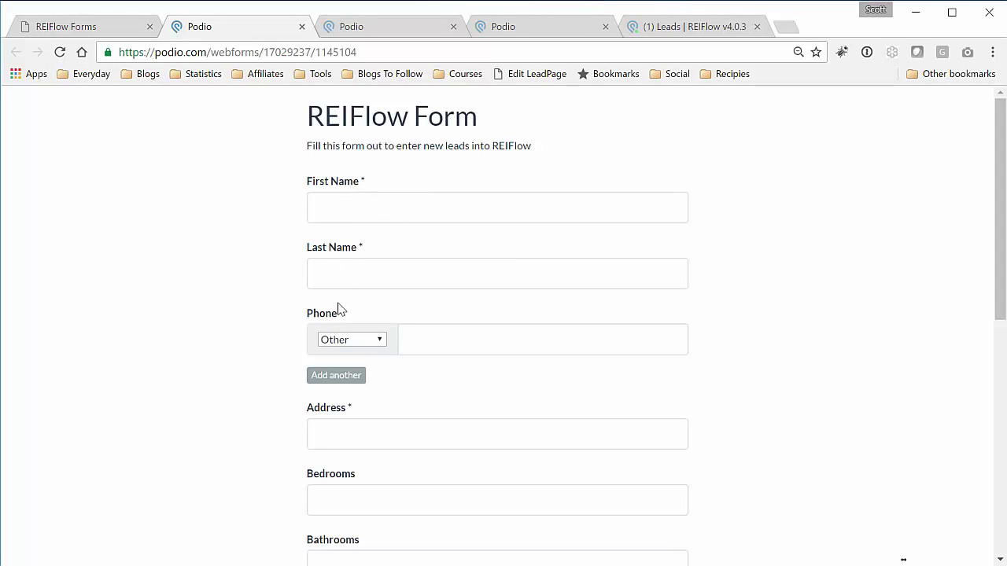
{"action": "scroll", "coordinate": [273, 322], "scroll_direction": "down", "scroll_amount": 2}
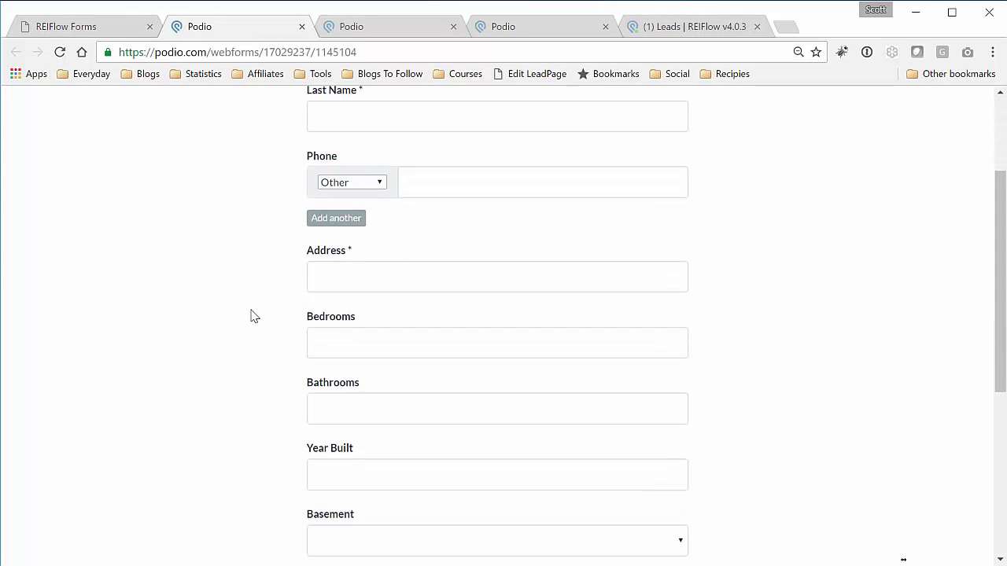
{"action": "scroll", "coordinate": [254, 316], "scroll_direction": "down", "scroll_amount": 3}
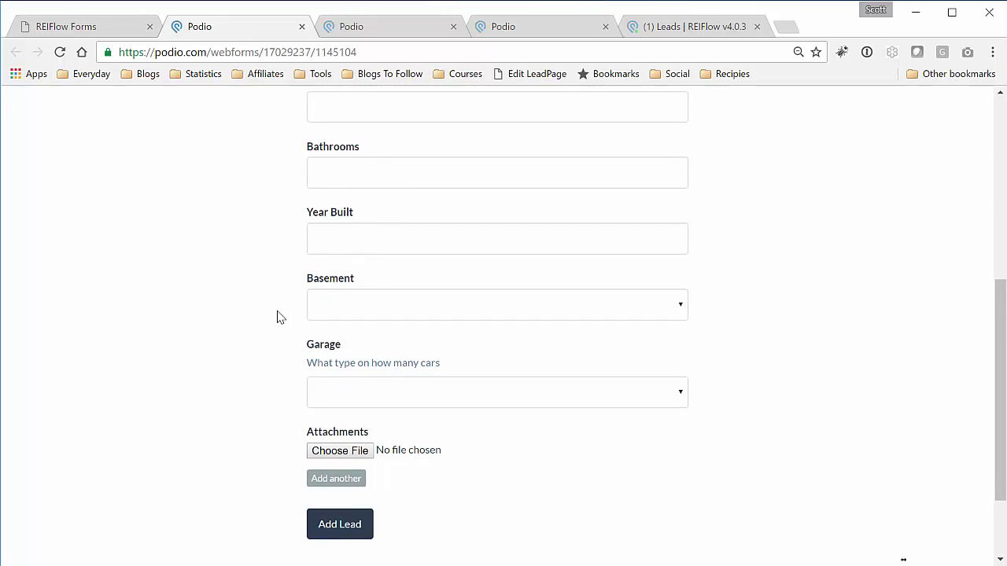
{"action": "scroll", "coordinate": [277, 318], "scroll_direction": "up", "scroll_amount": 5}
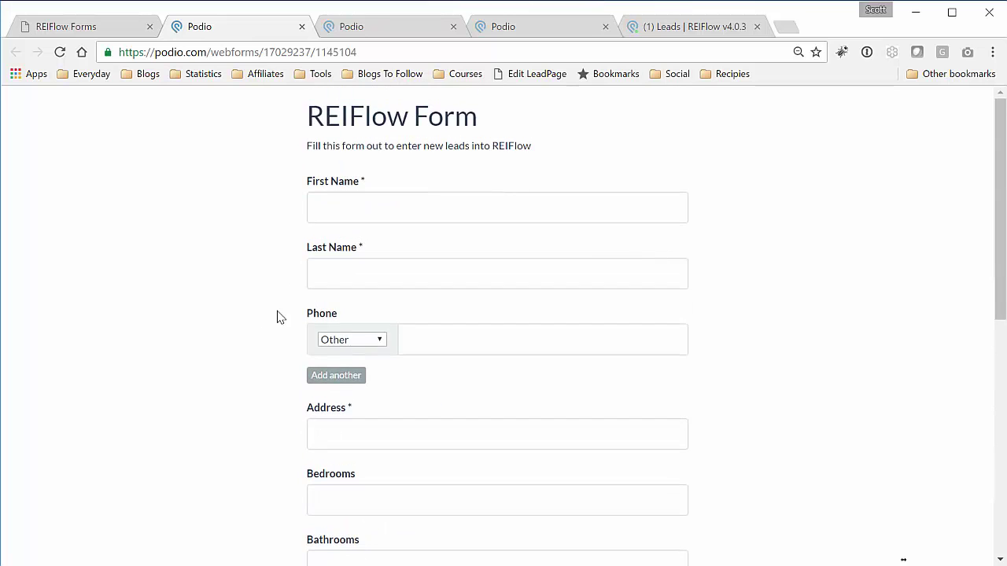
{"action": "left_click", "coordinate": [301, 26]}
{"action": "left_click", "coordinate": [301, 26]}
{"action": "left_click", "coordinate": [302, 26]}
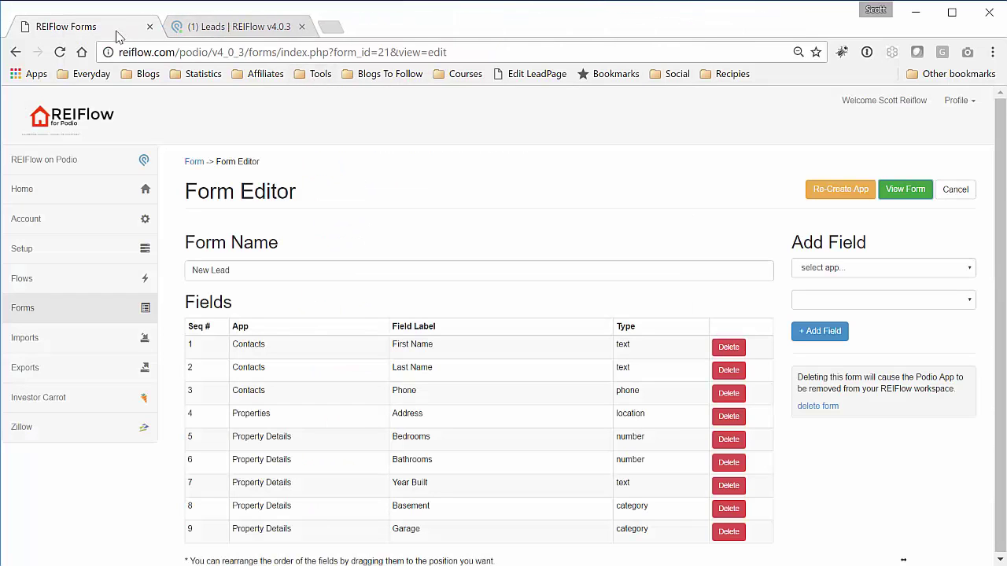